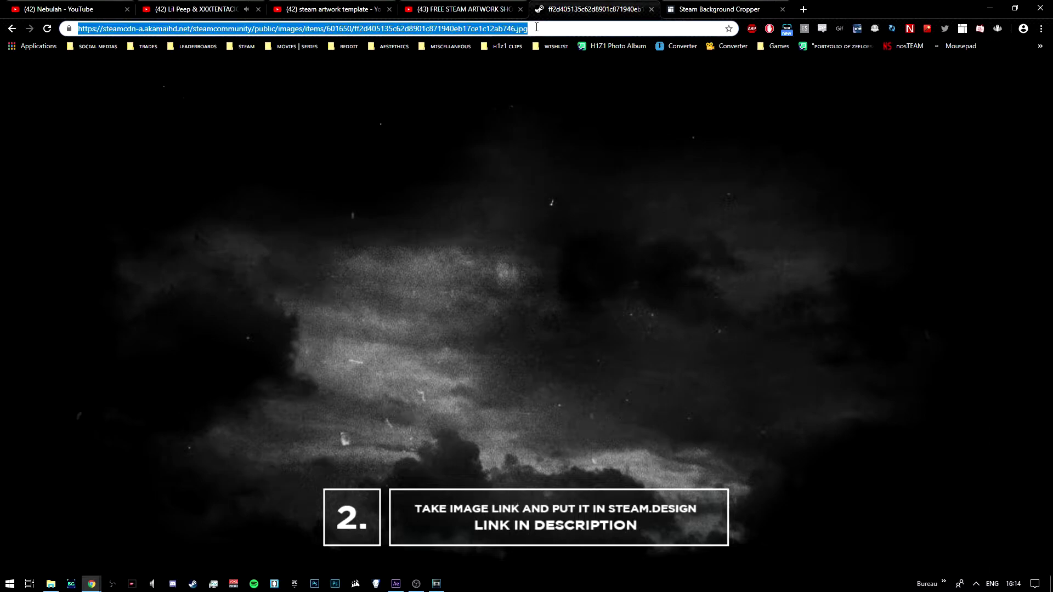
# - Replace the custom image URL in Steam Background Cropper with the copied background image link and apply it as the background
pyautogui.click(724, 9)
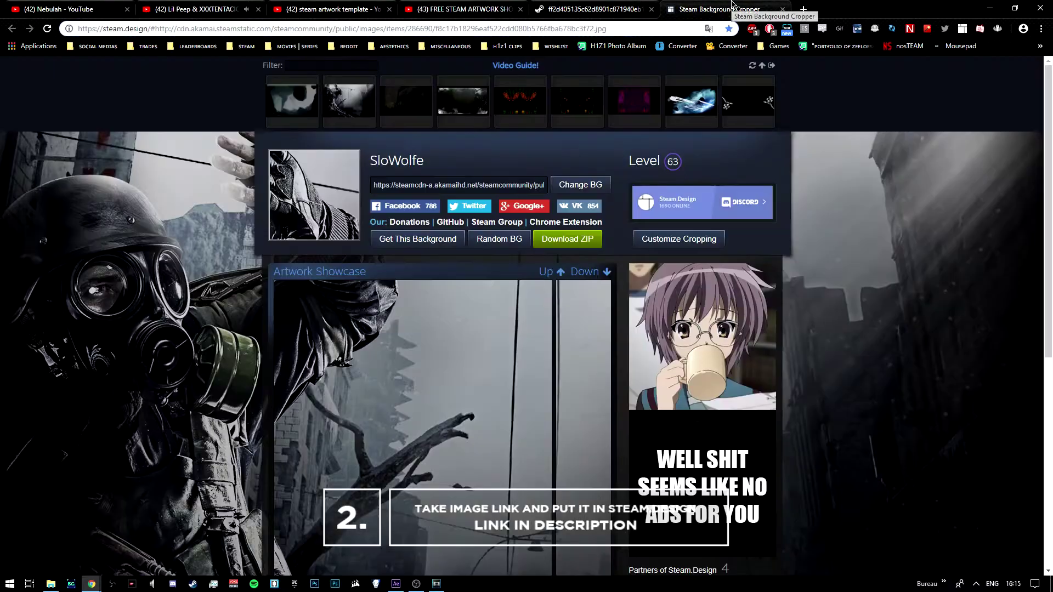
pyautogui.tripleClick(460, 183)
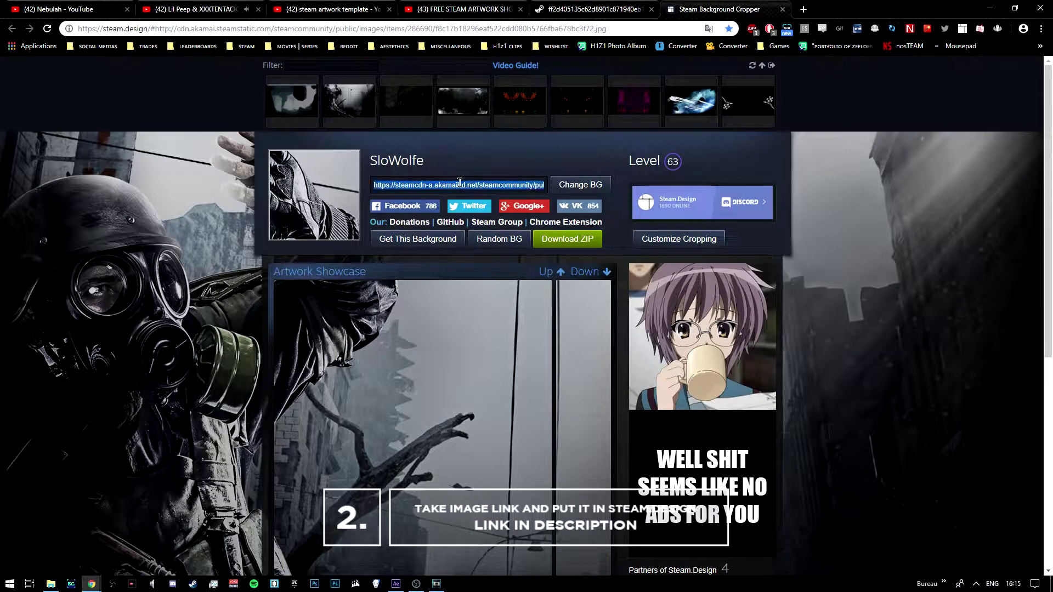
pyautogui.press('BackSpace')
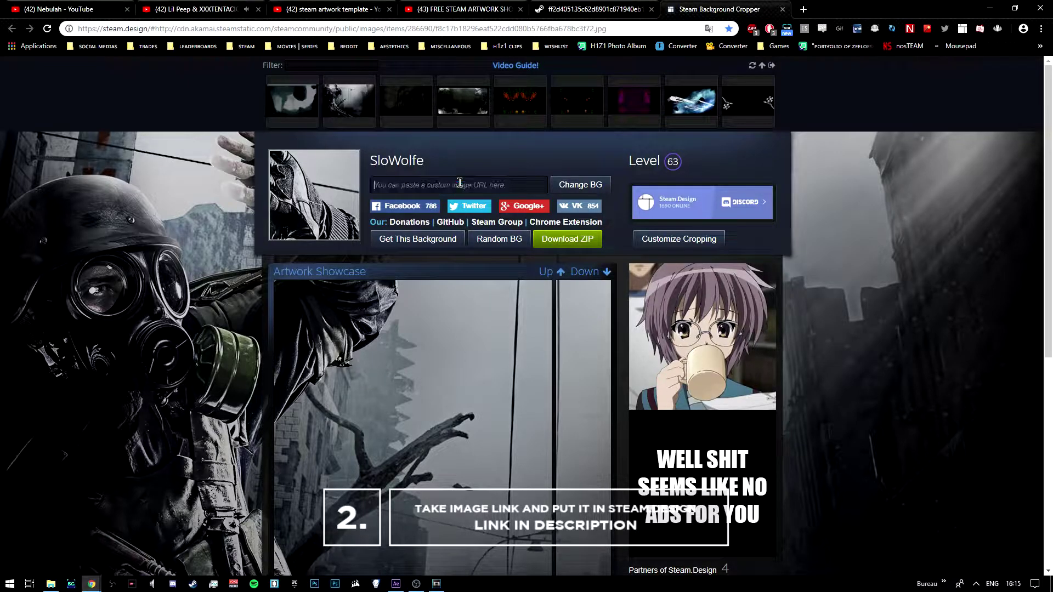
pyautogui.hotkey('ctrl', 'v')
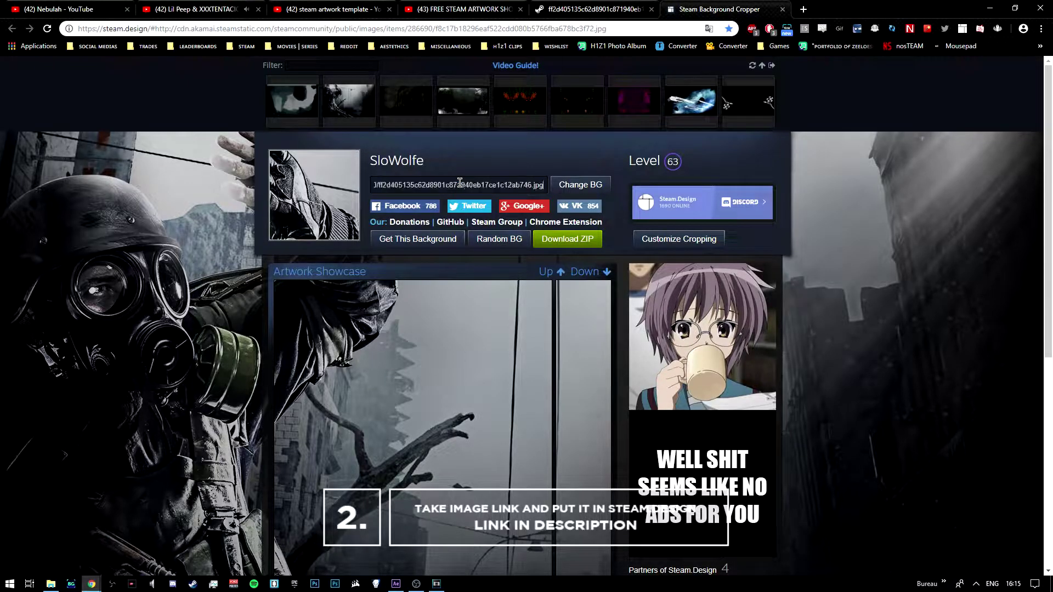
pyautogui.click(602, 187)
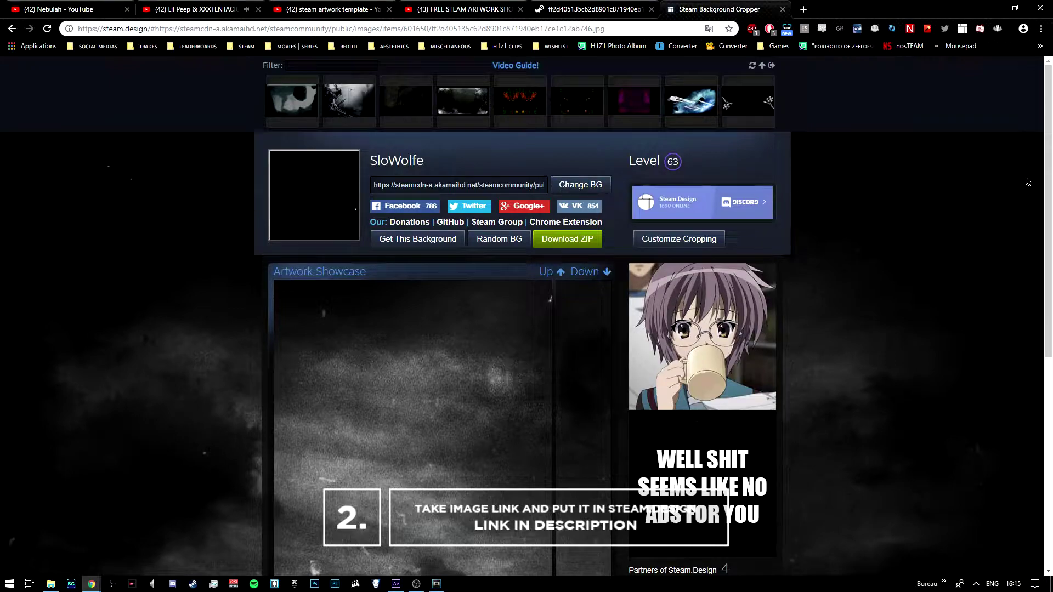
# - Resize the artwork showcase crop from its lower edge and download the cropped images as a ZIP
pyautogui.moveTo(1048, 208); pyautogui.dragTo(1048, 371)
pyautogui.moveTo(501, 436); pyautogui.dragTo(549, 472)
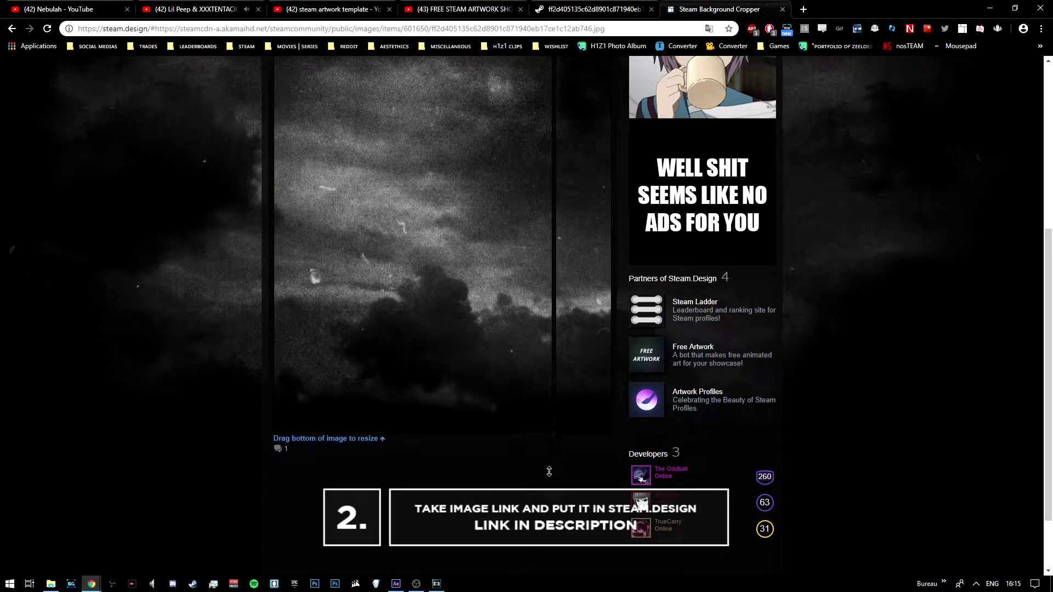
pyautogui.scroll(5, 864, 259)
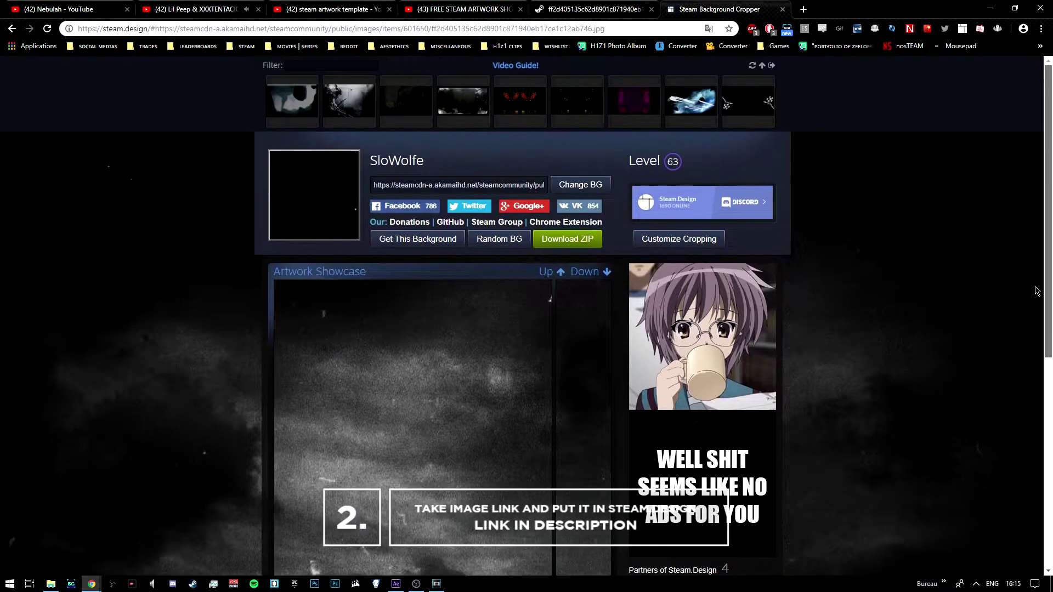
pyautogui.click(568, 244)
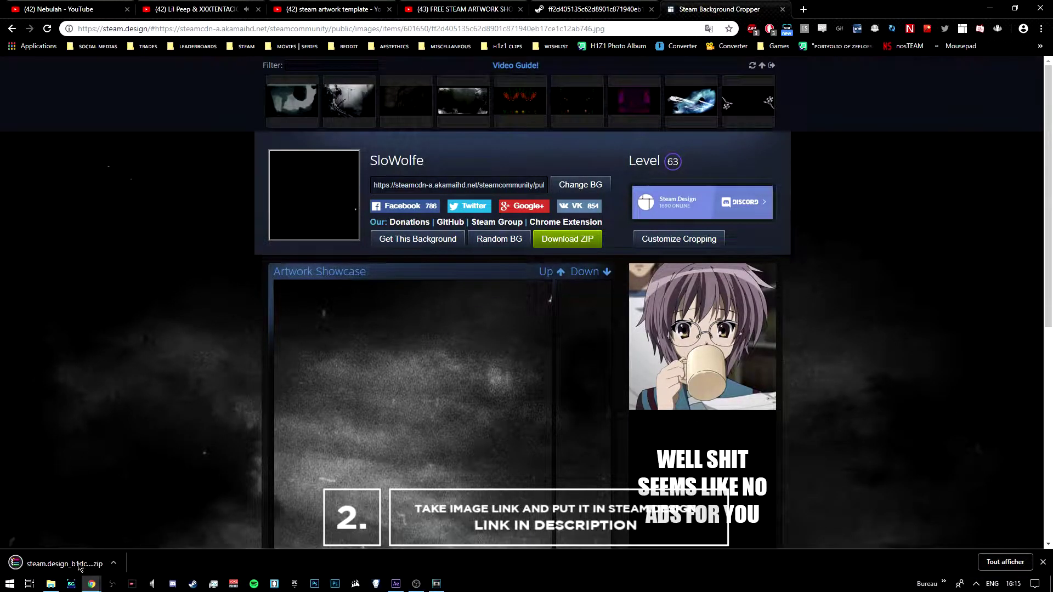
# - Open the downloaded steam.design archive and extract all its files into the template folder
pyautogui.click(79, 565)
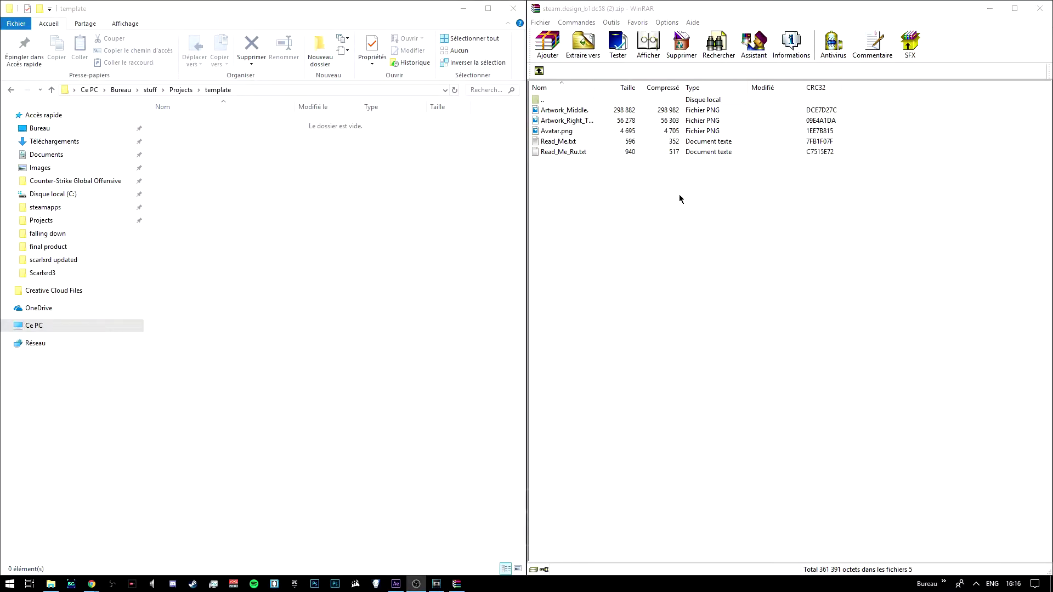
pyautogui.moveTo(600, 211); pyautogui.dragTo(598, 110)
pyautogui.moveTo(598, 112); pyautogui.dragTo(592, 121)
pyautogui.moveTo(289, 245); pyautogui.dragTo(216, 242)
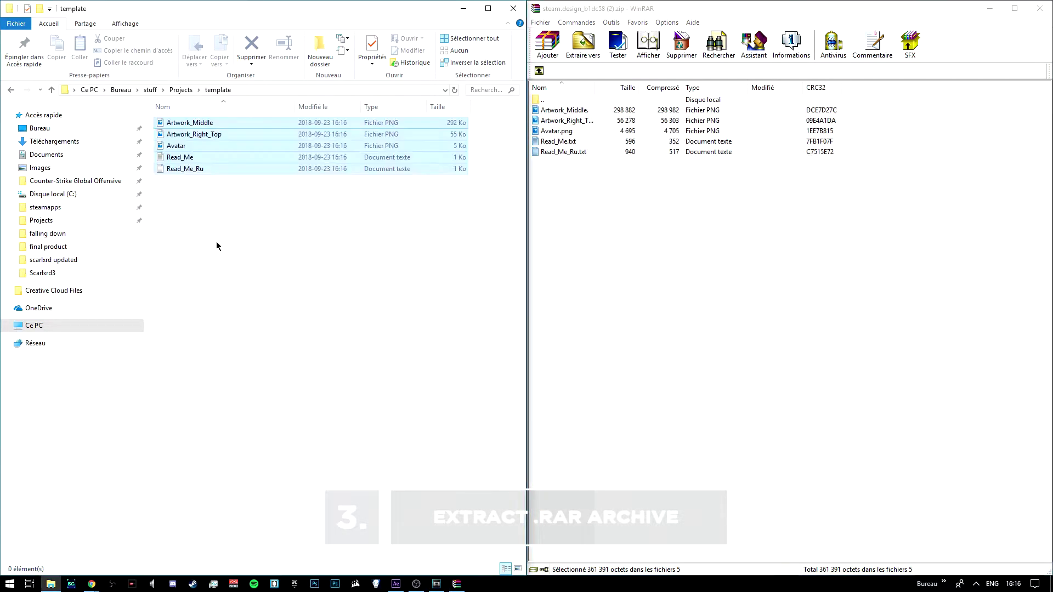
# - Show the template folder's files as icons and import Artwork_Middle, Artwork_Right_Top and Avatar into the After Effects project
pyautogui.rightClick(261, 235)
pyautogui.moveTo(341, 244)
pyautogui.click(456, 256)
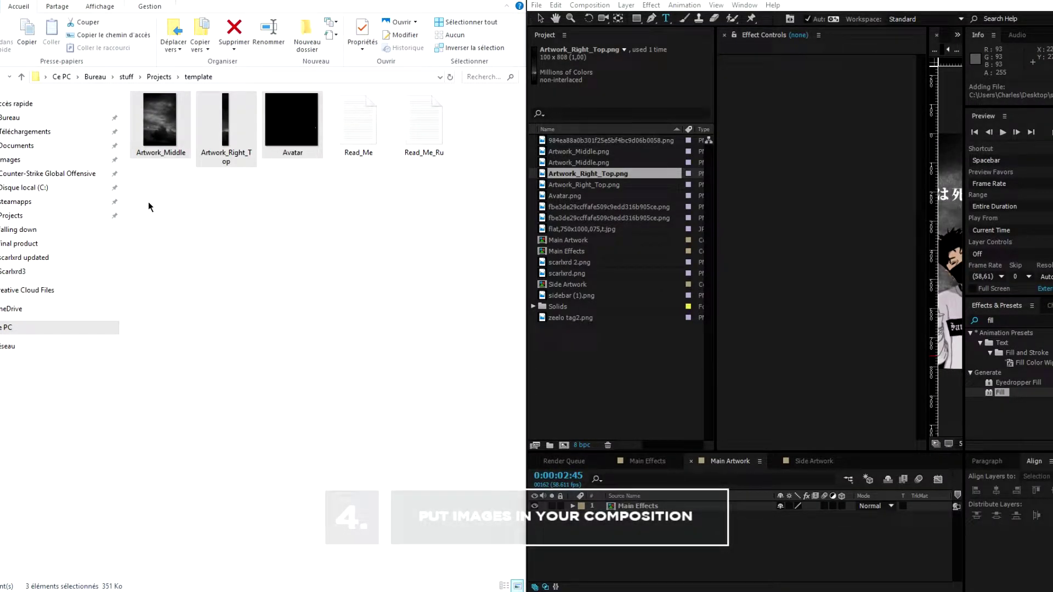
pyautogui.moveTo(224, 124); pyautogui.dragTo(619, 360)
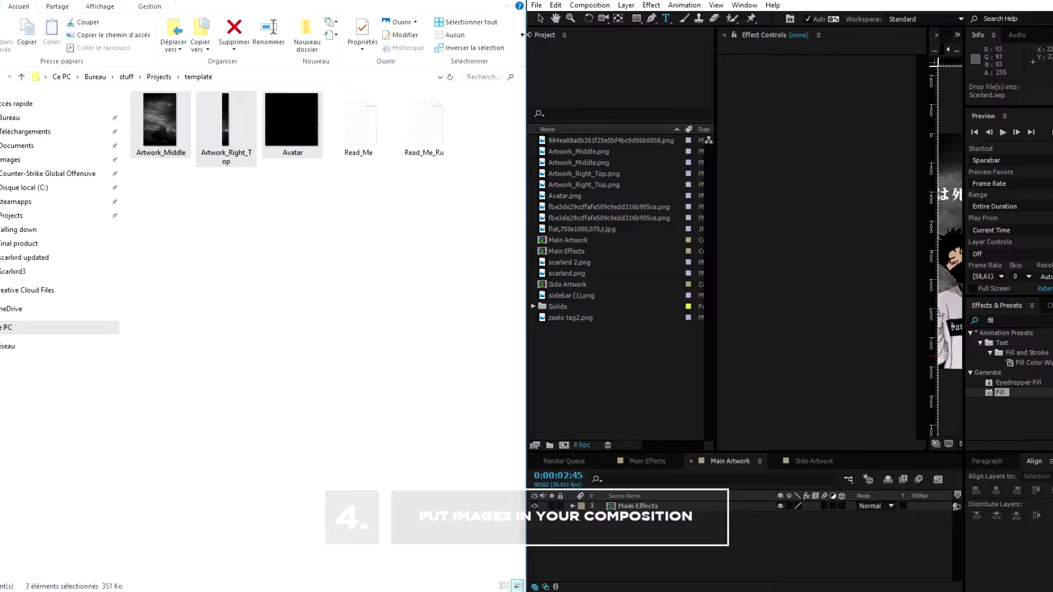
pyautogui.moveTo(526, 34); pyautogui.dragTo(258, 51)
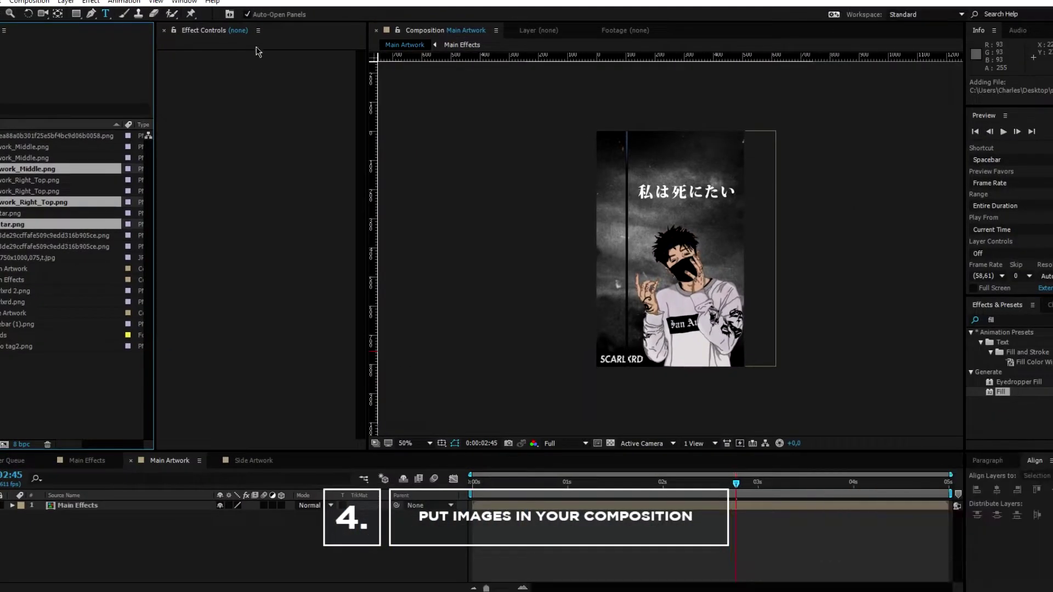
# - Check the pixel height of Artwork_Right_Top.png and compare it with the Main Effects composition settings
pyautogui.click(16, 280)
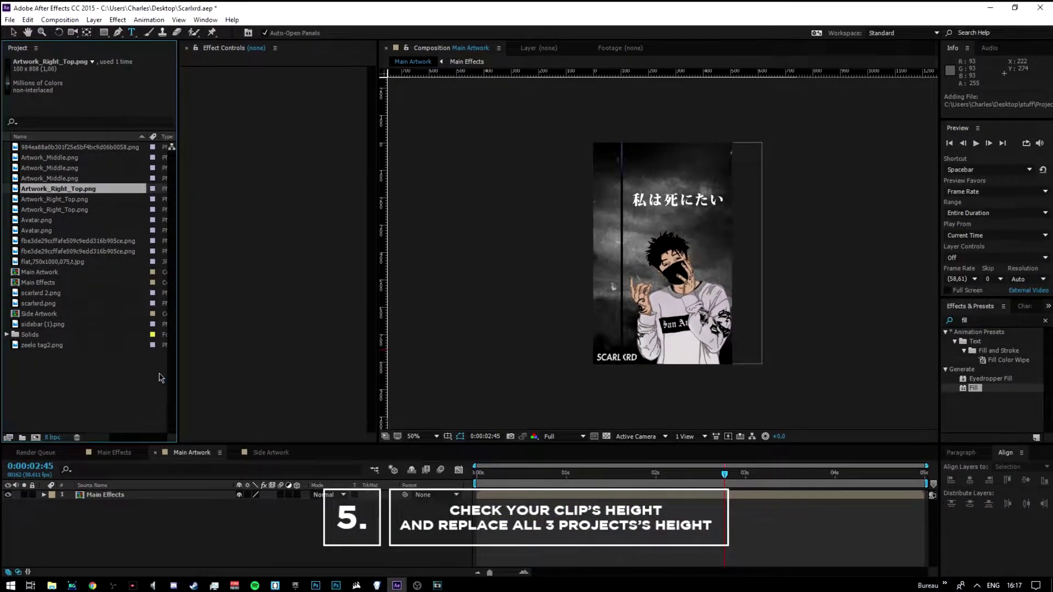
pyautogui.click(115, 453)
pyautogui.click(60, 20)
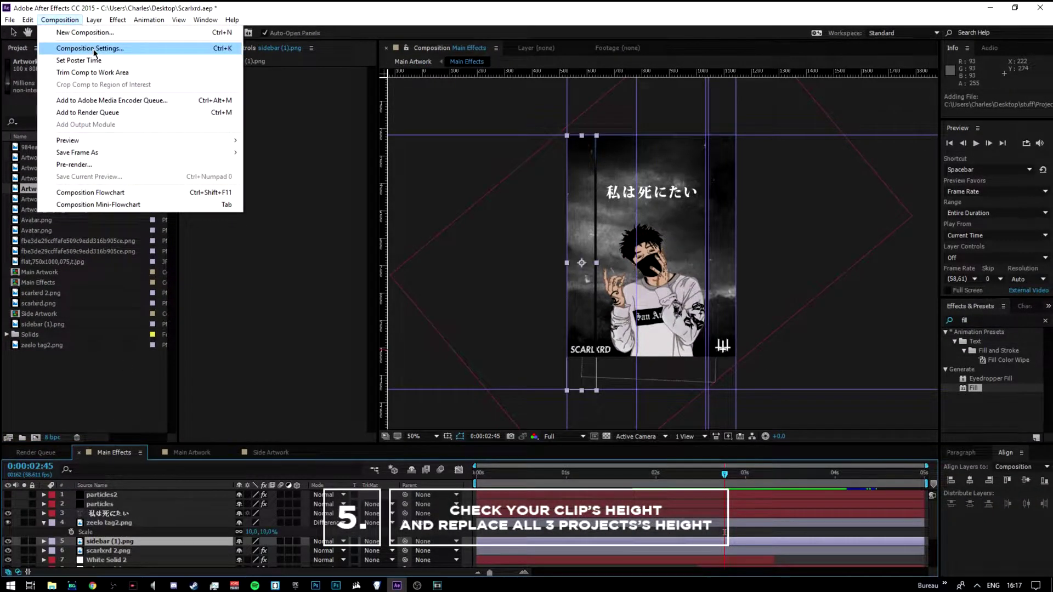
pyautogui.click(88, 44)
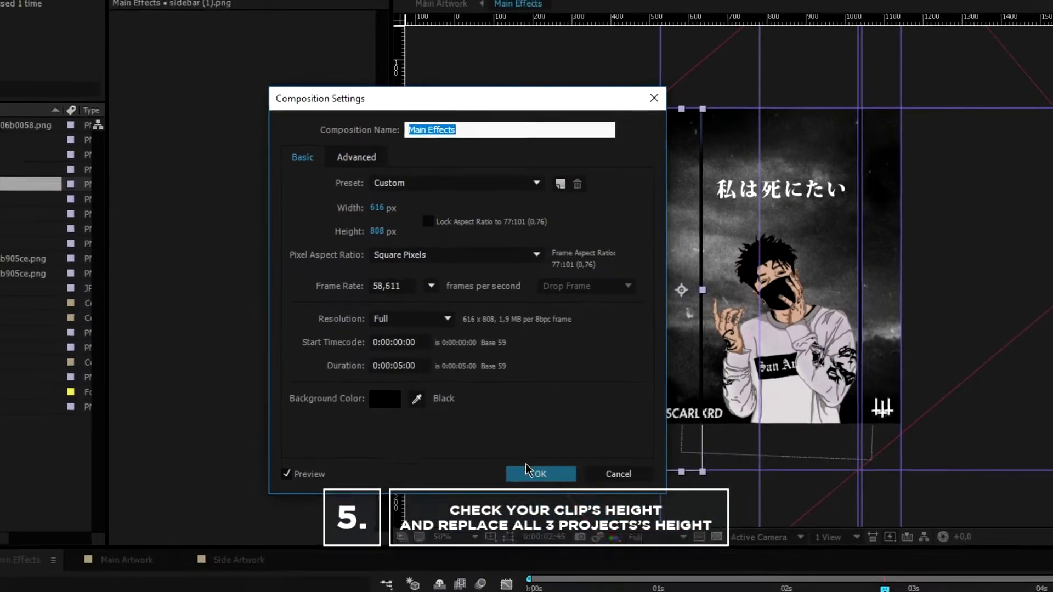
pyautogui.click(531, 473)
# - Check the height in the Main Artwork composition settings against the cropped artwork images
pyautogui.click(155, 510)
pyautogui.click(59, 18)
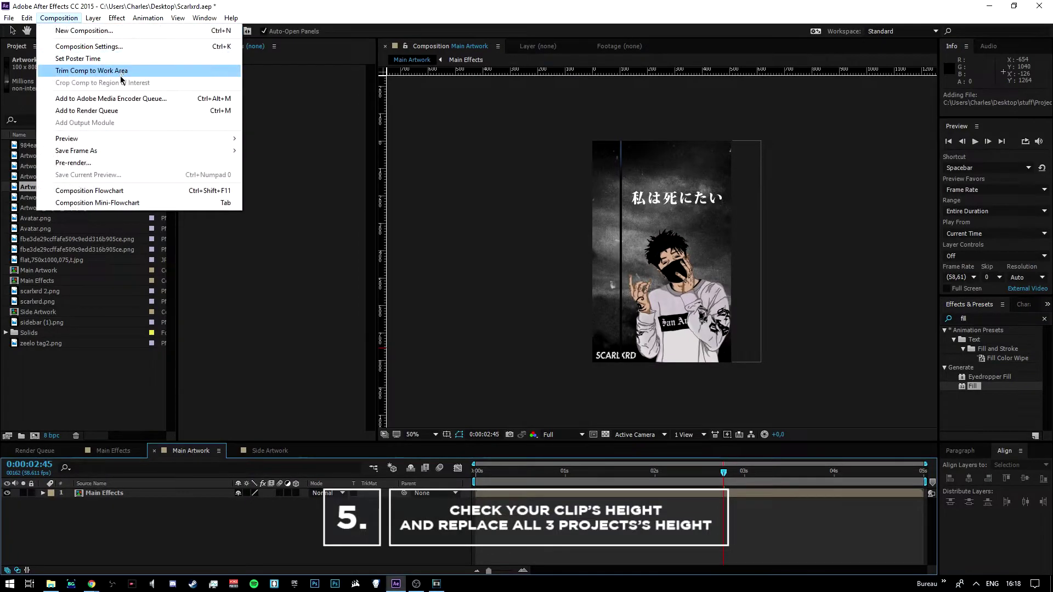
pyautogui.click(88, 46)
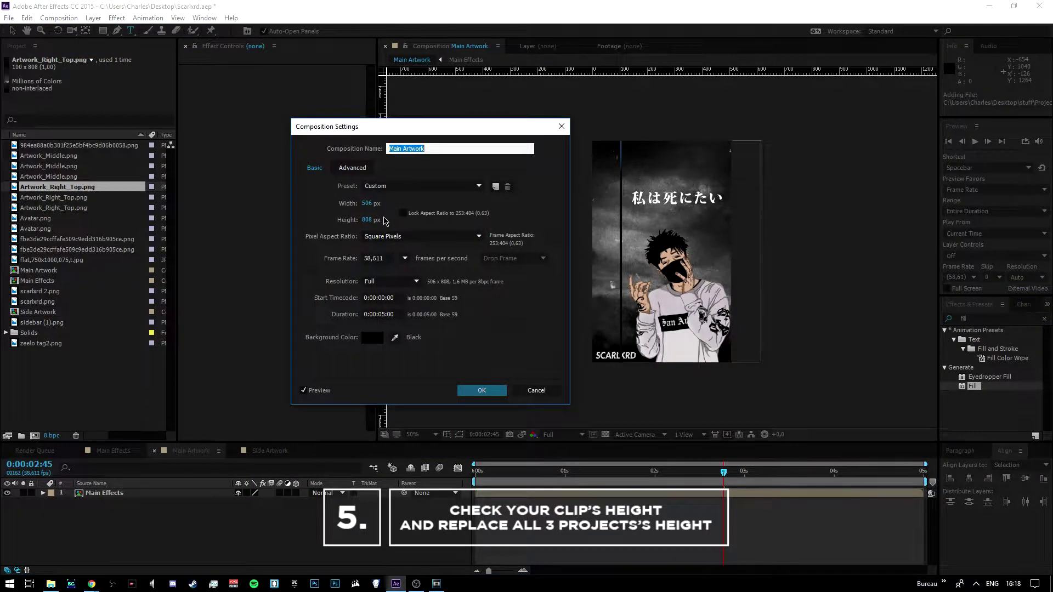
pyautogui.click(483, 391)
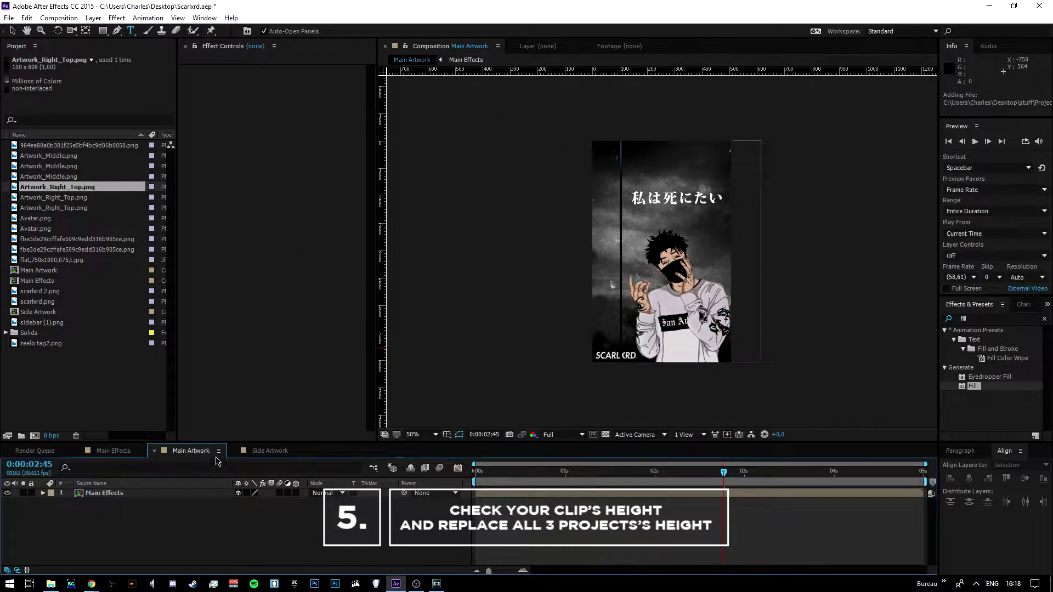
# - Check the height in the Side Artwork composition settings against the cropped side image
pyautogui.click(270, 451)
pyautogui.click(59, 17)
pyautogui.click(88, 45)
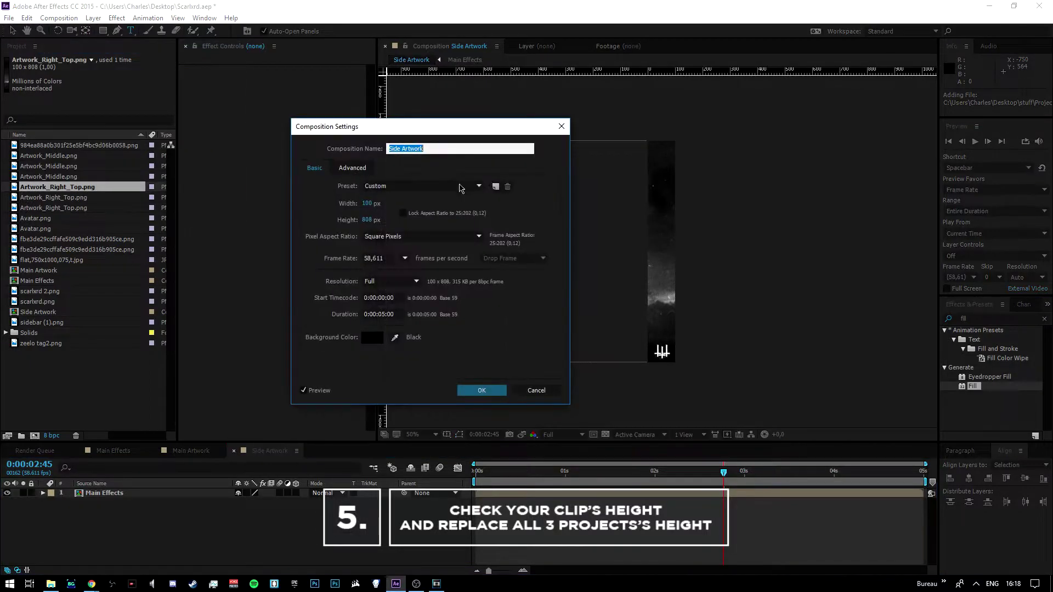
pyautogui.click(503, 393)
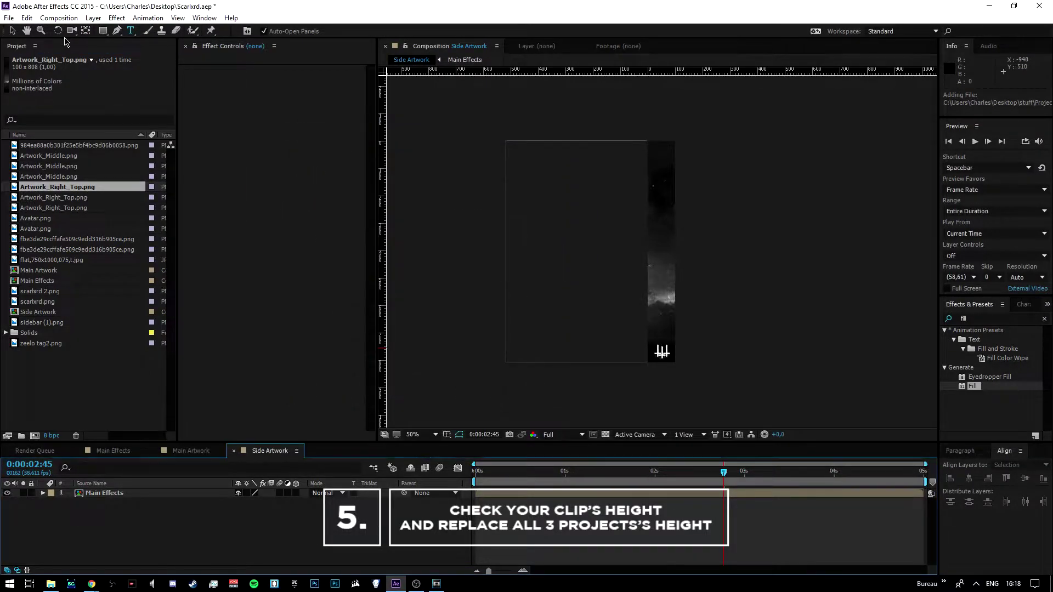
# - Replace the Japanese title text in the Main Effects composition with TEST and centre it horizontally
pyautogui.click(109, 451)
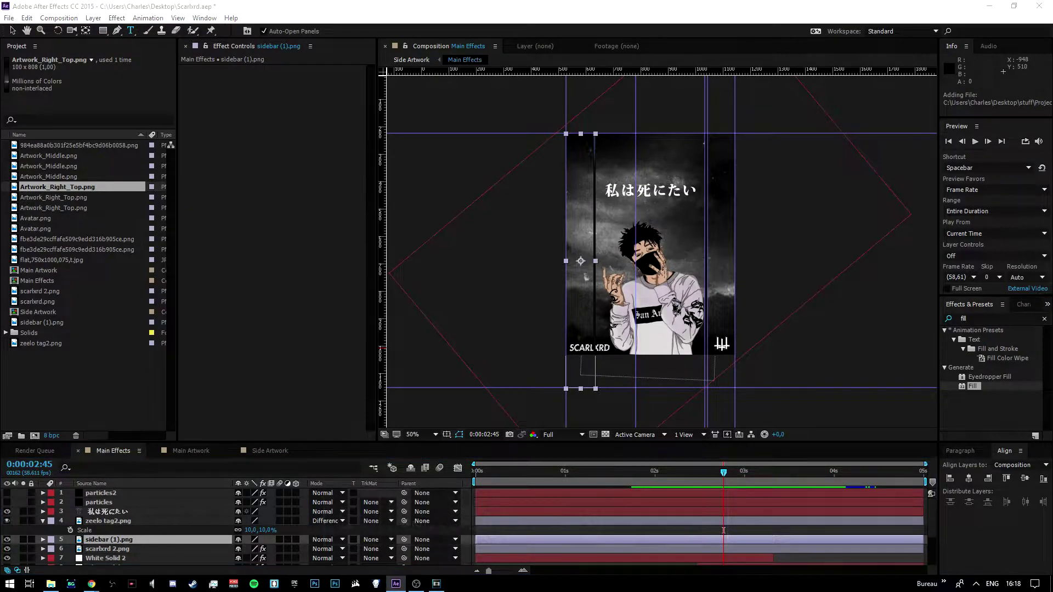
pyautogui.click(109, 512)
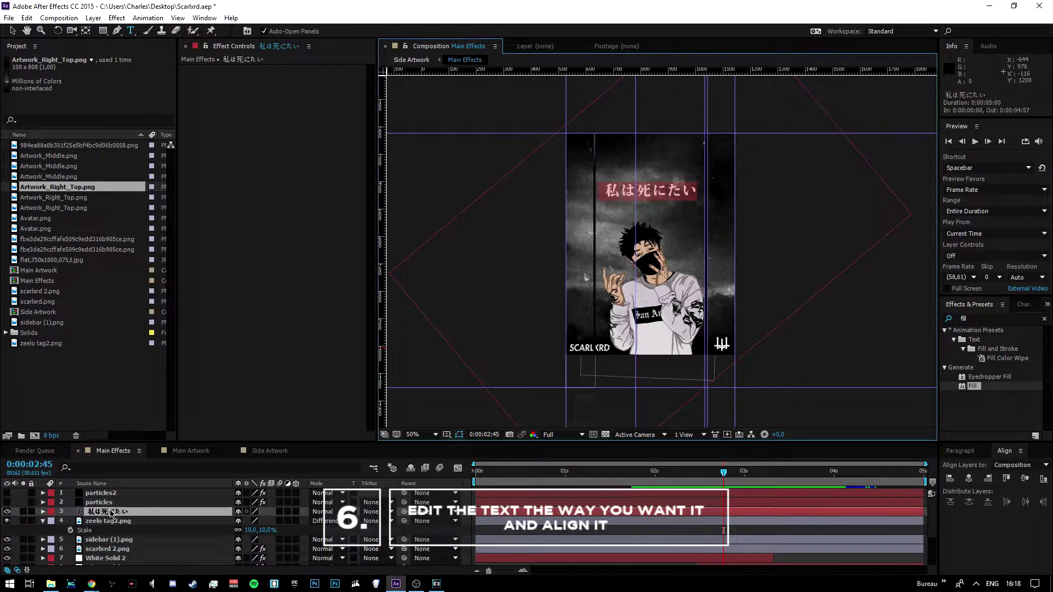
pyautogui.write('TEST')
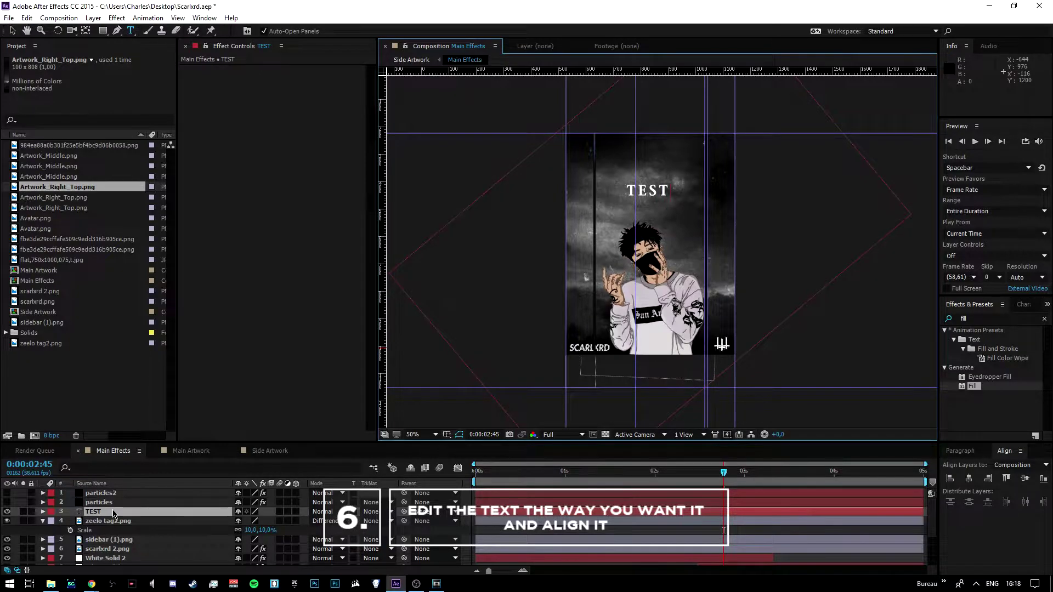
pyautogui.click(970, 481)
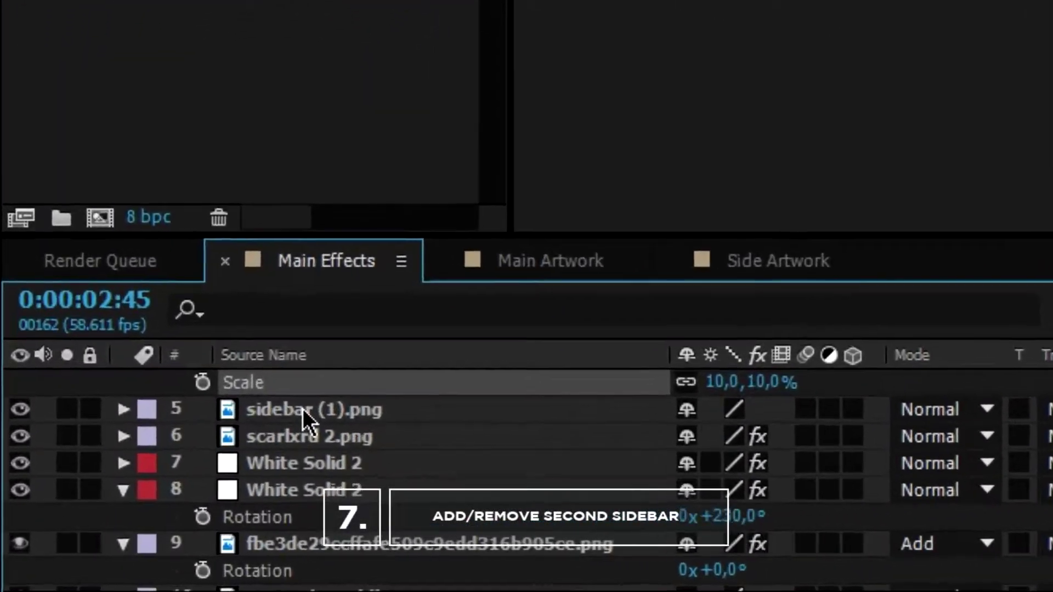
# - Hide the sidebar (1).png layer in Main Effects and show it again
pyautogui.click(176, 471)
pyautogui.click(24, 385)
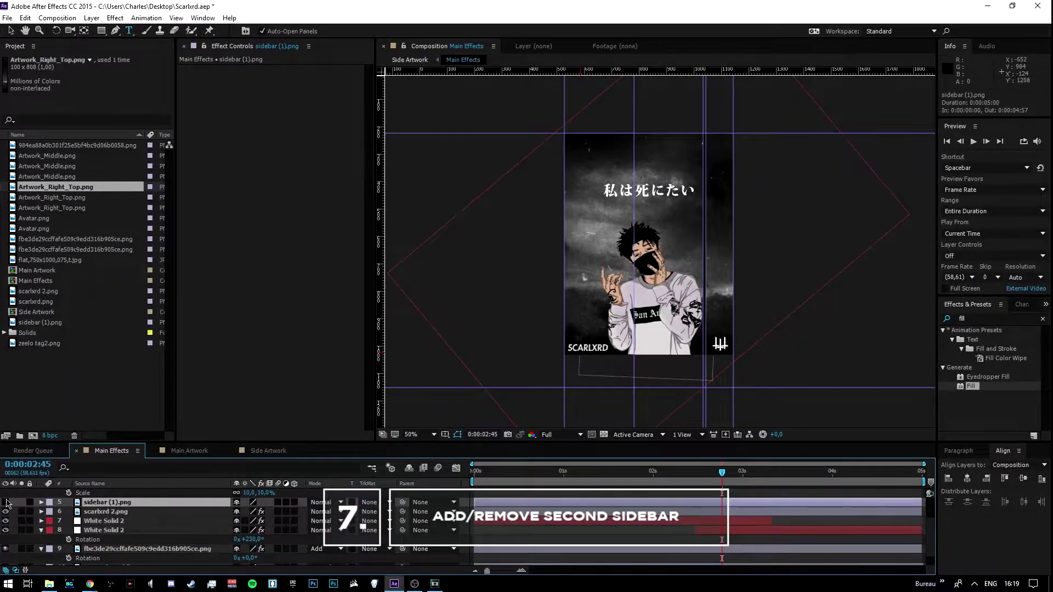
pyautogui.click(6, 502)
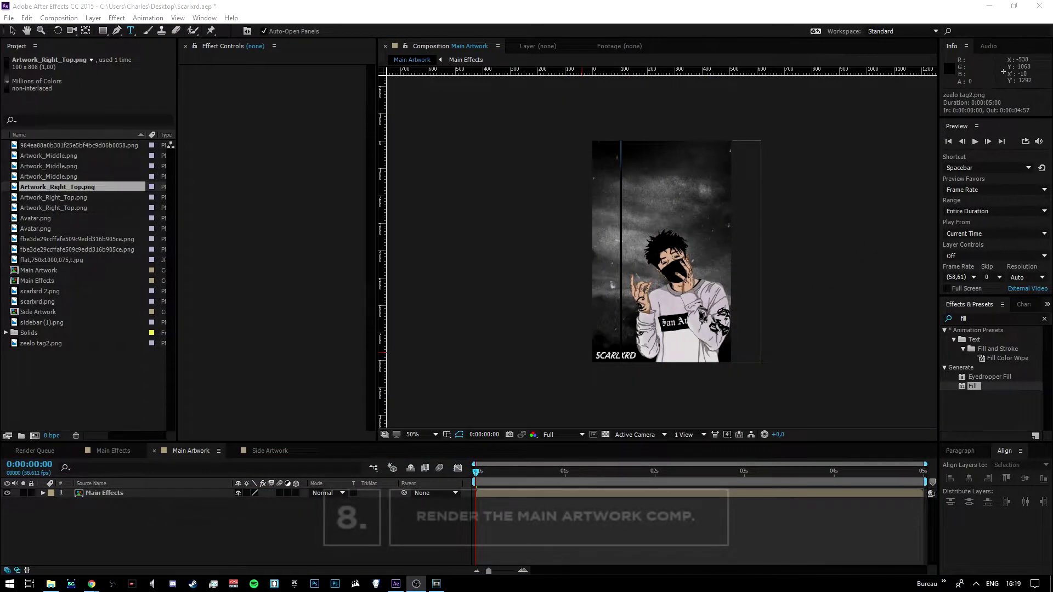
# - Add the Main Artwork composition to the render queue and remove the finished Main Effects item
pyautogui.click(59, 18)
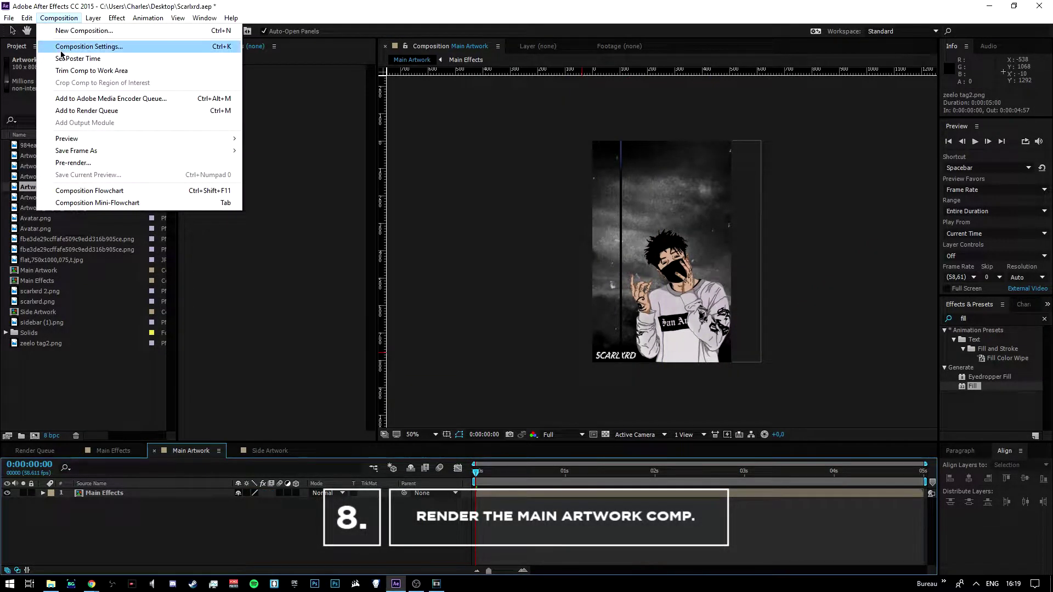
pyautogui.click(85, 111)
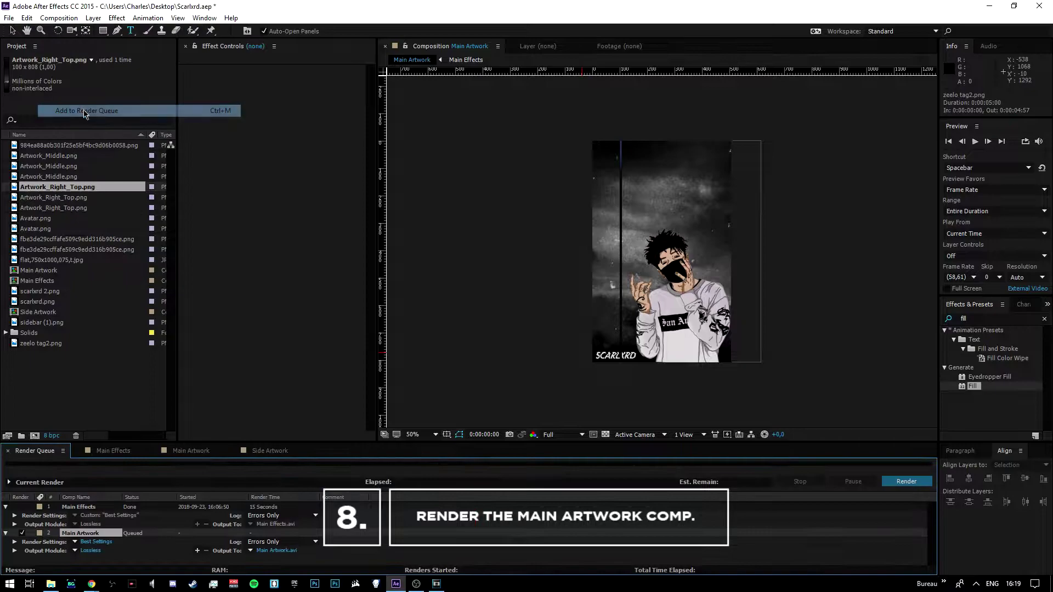
pyautogui.click(88, 506)
pyautogui.press('Delete')
# - Create an avi folder inside scarlxrd updated and set it as the output location for the Main Artwork AVI
pyautogui.click(286, 525)
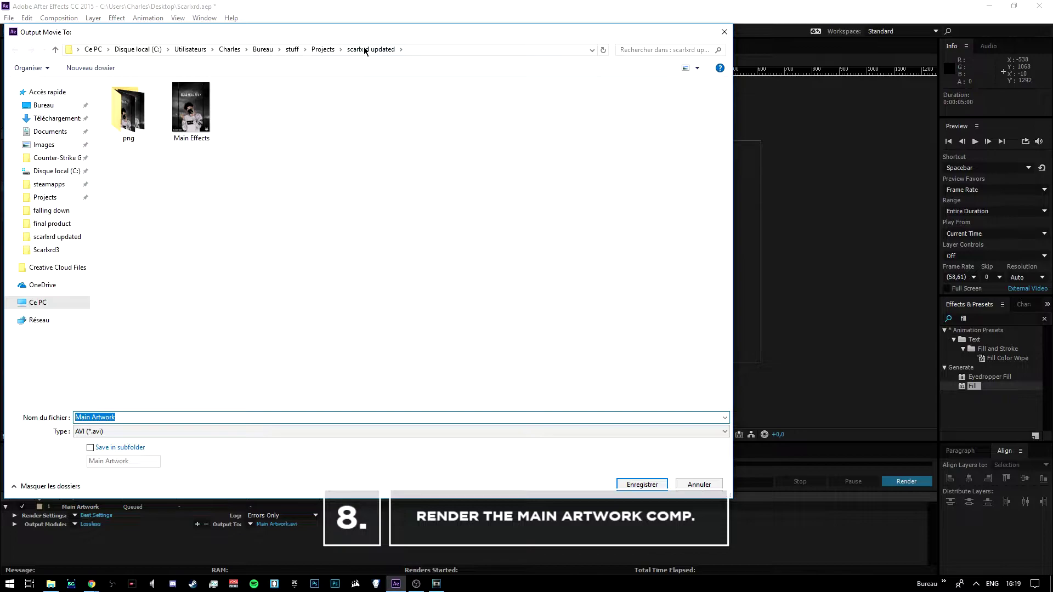
pyautogui.rightClick(209, 297)
pyautogui.moveTo(259, 434)
pyautogui.click(395, 434)
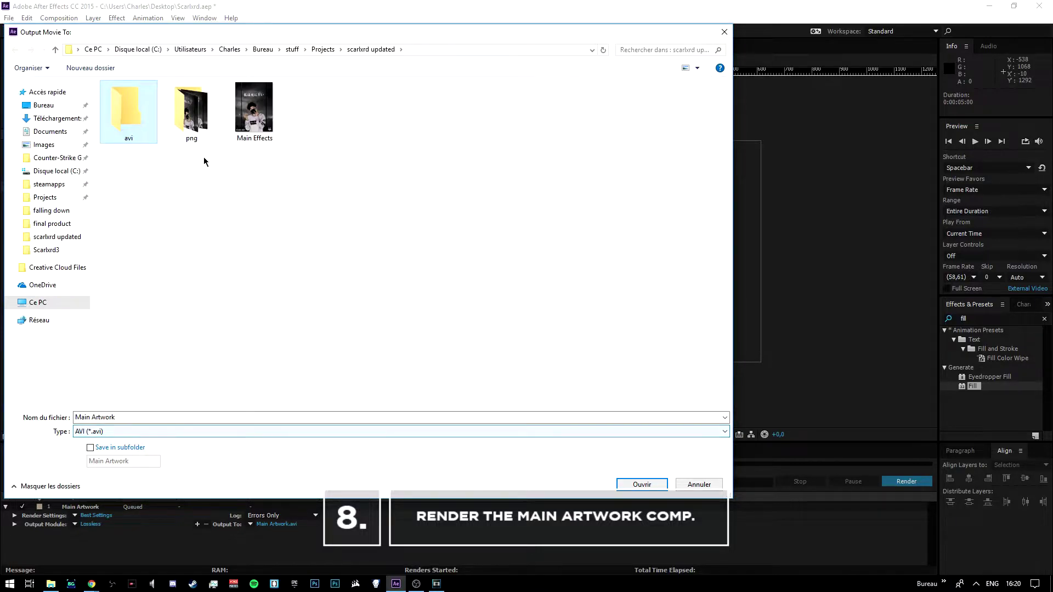
pyautogui.doubleClick(128, 112)
pyautogui.click(639, 485)
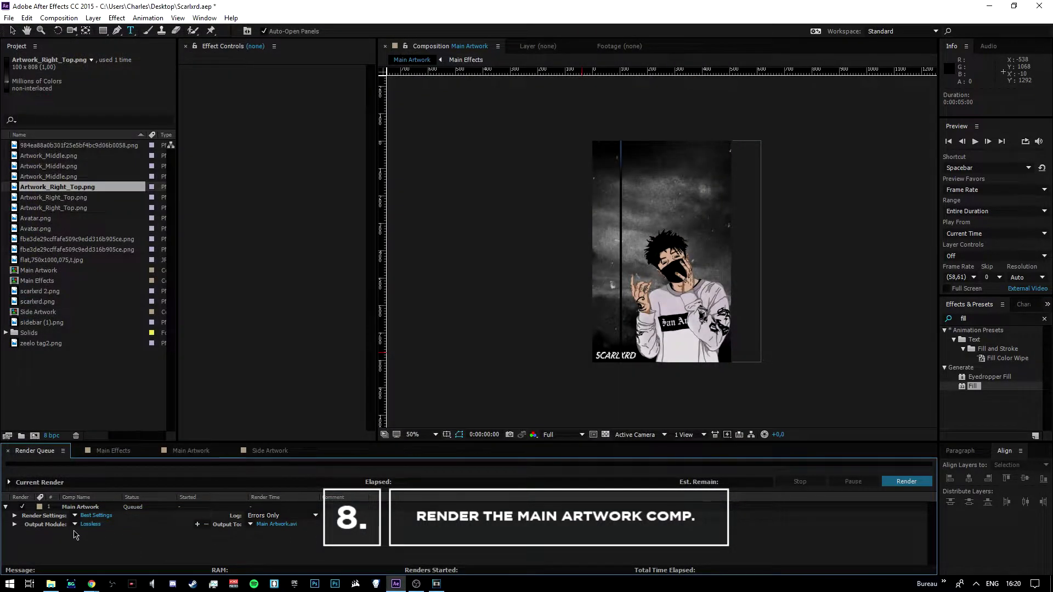
# - Confirm Main Artwork's render settings with Best quality, Full resolution and the comp's frame rate, and start the render
pyautogui.click(92, 516)
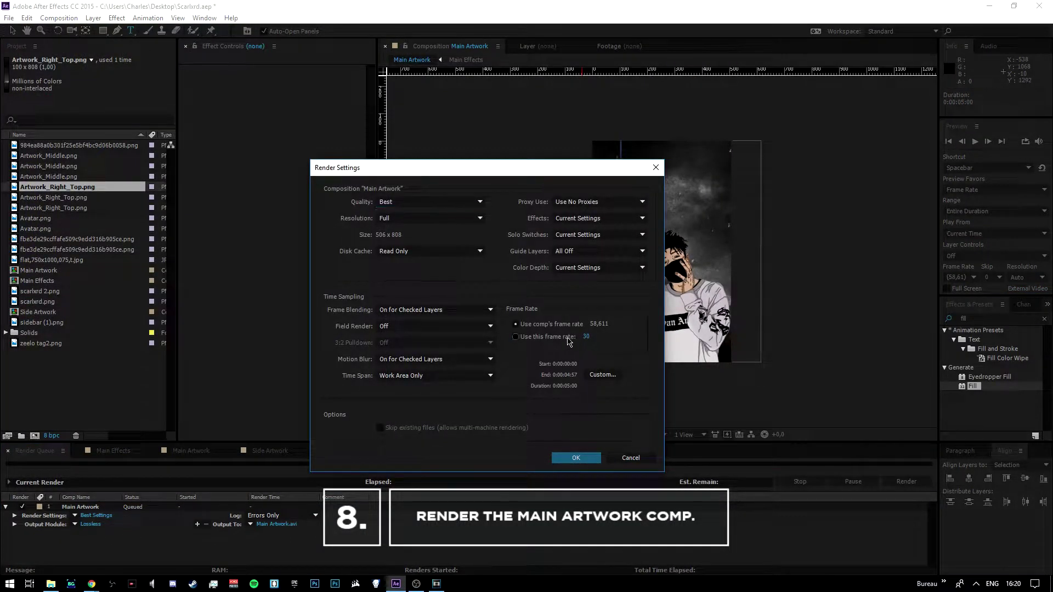
pyautogui.click(573, 458)
pyautogui.click(906, 482)
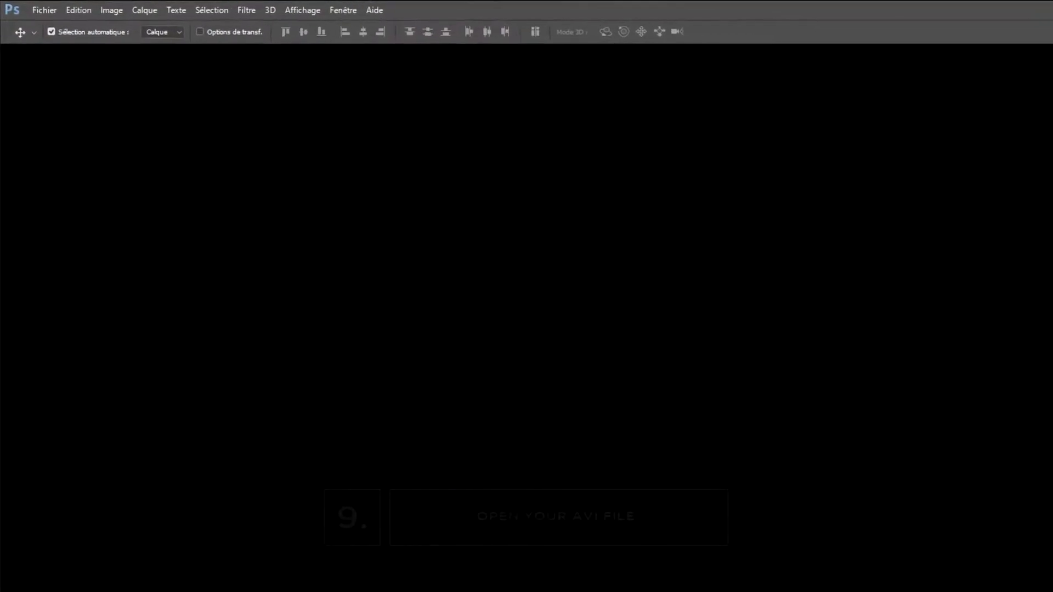
# - In Photoshop, open the Main Artwork AVI from the avi folder inside scarlxrd updated
pyautogui.click(41, 7)
pyautogui.click(77, 55)
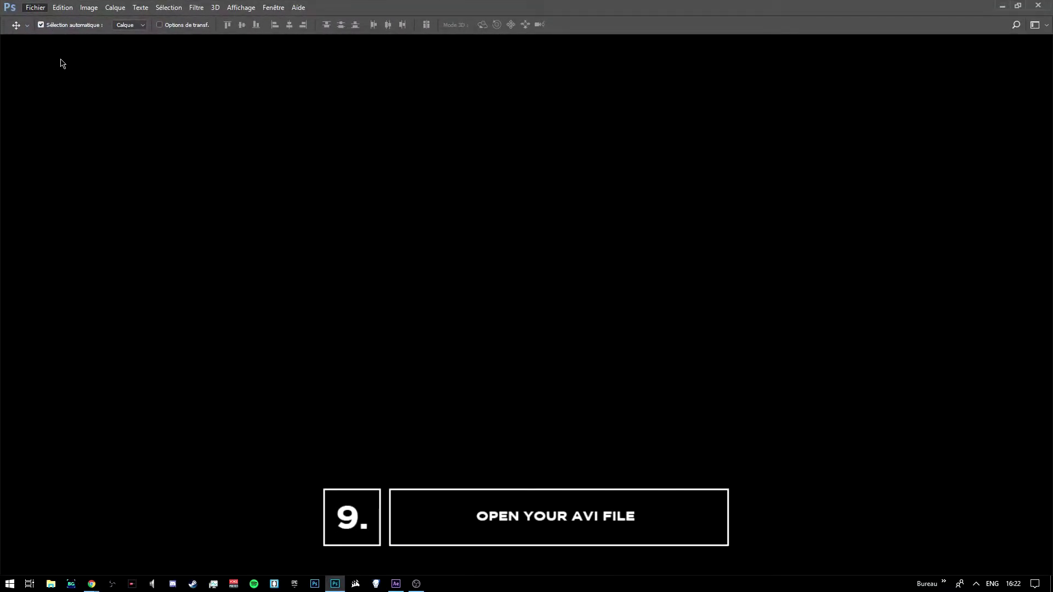
pyautogui.moveTo(219, 12); pyautogui.dragTo(299, 87)
pyautogui.click(141, 285)
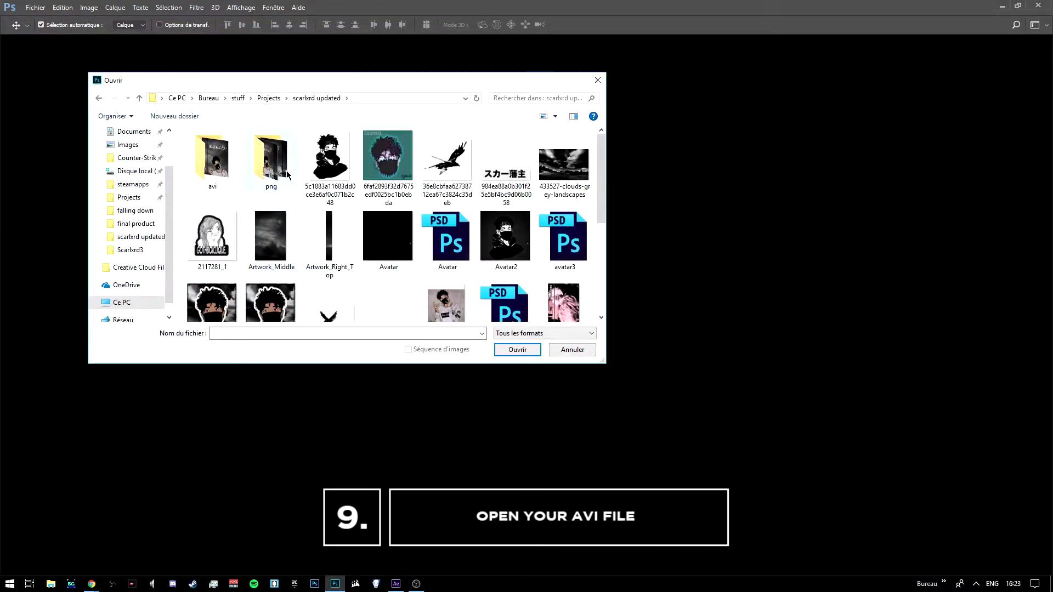
pyautogui.doubleClick(230, 166)
pyautogui.click(229, 162)
pyautogui.click(522, 346)
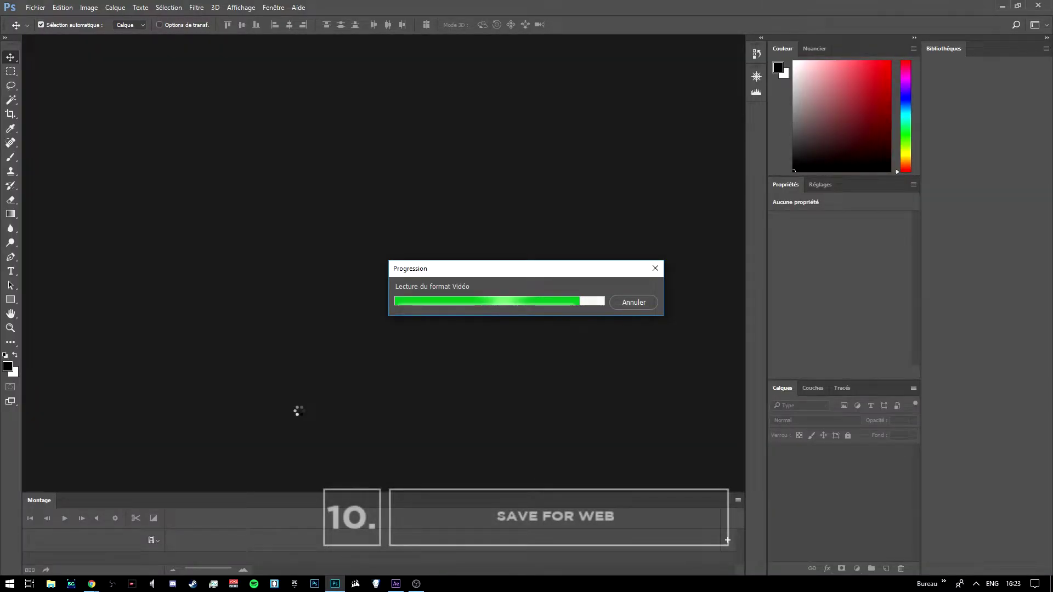
# - Start a Save for Web GIF export of Main Artwork, set its looping to Toujours and preview the animation
pyautogui.click(36, 8)
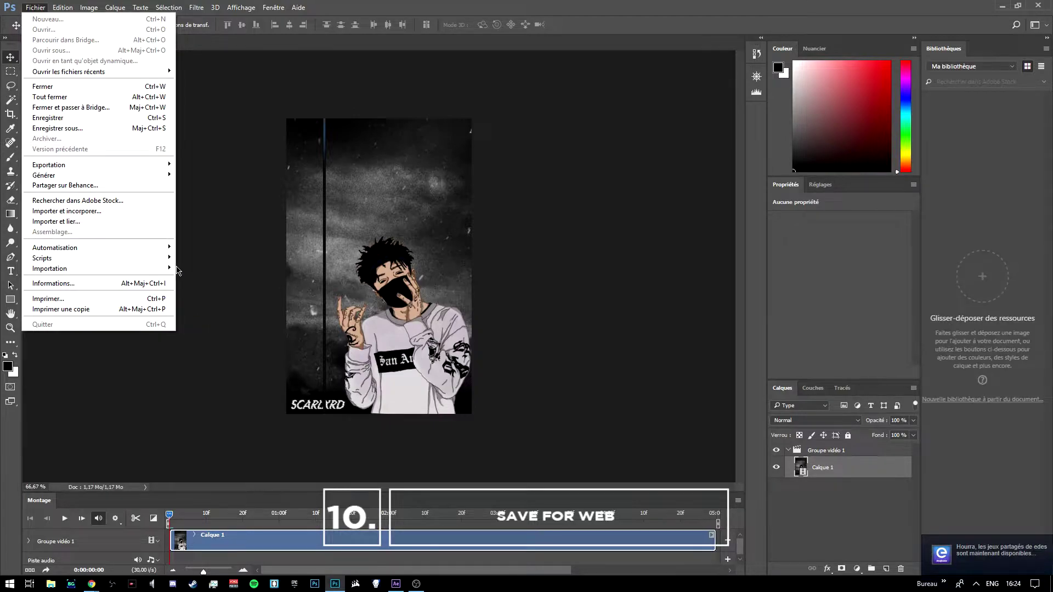
pyautogui.moveTo(117, 166)
pyautogui.click(253, 206)
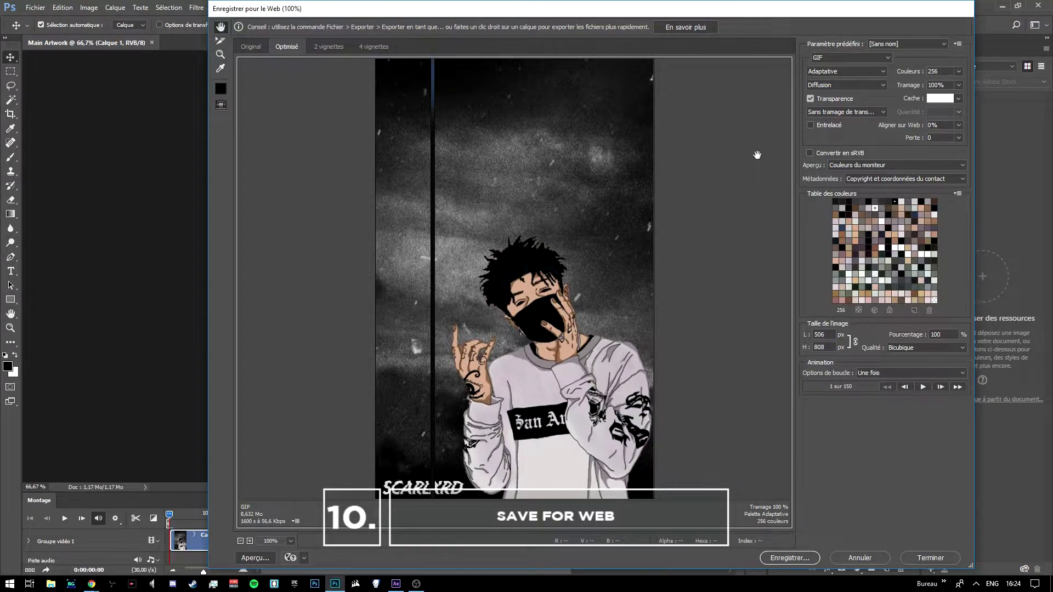
pyautogui.click(876, 373)
pyautogui.click(882, 392)
pyautogui.click(923, 387)
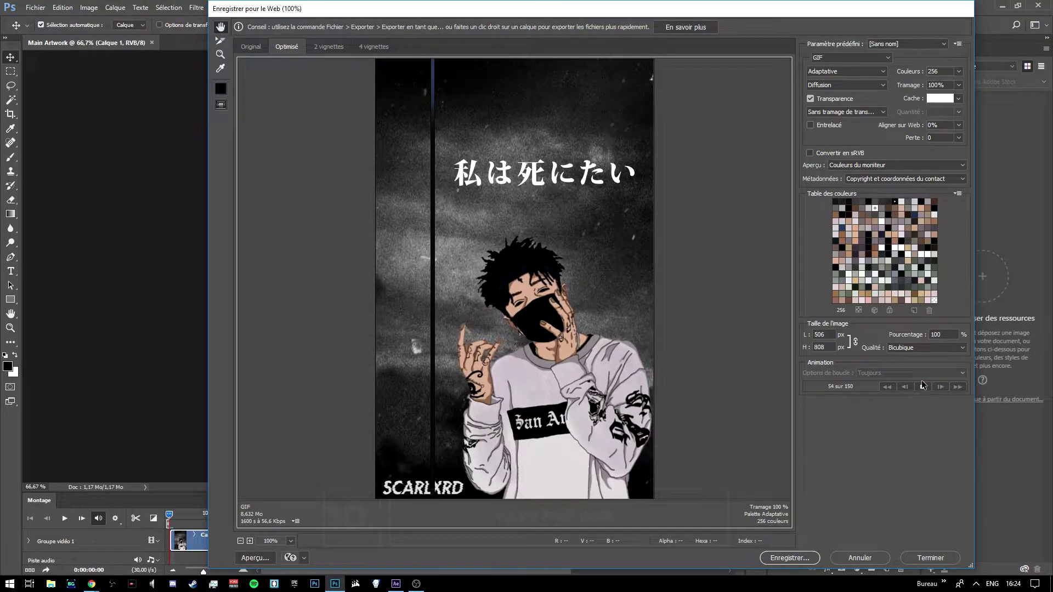
# - Set the GIF's dither method to Motif to keep the file under 8 MB, and stop the animation preview
pyautogui.click(846, 85)
pyautogui.click(833, 113)
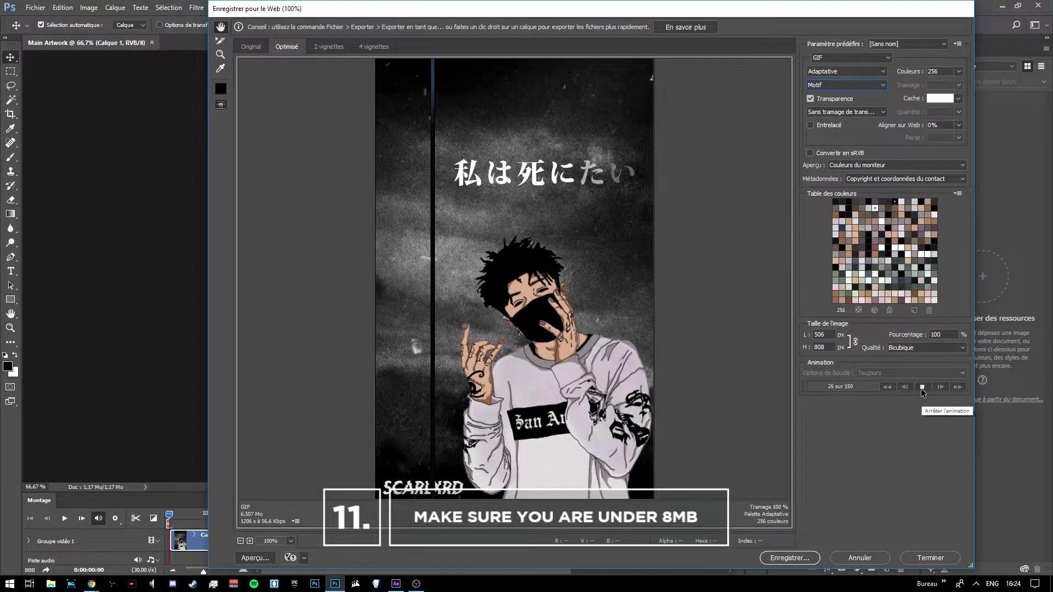
pyautogui.click(922, 387)
# - Start saving the optimised GIF and browse from the desktop through stuff and Projects to the scarlxrd updated folder
pyautogui.click(791, 558)
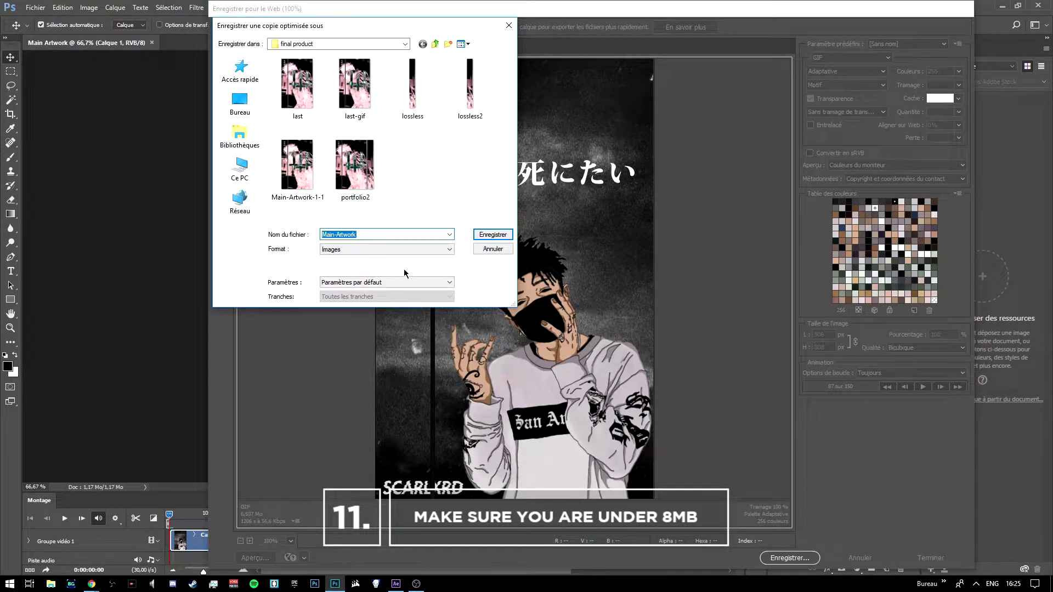
pyautogui.click(240, 105)
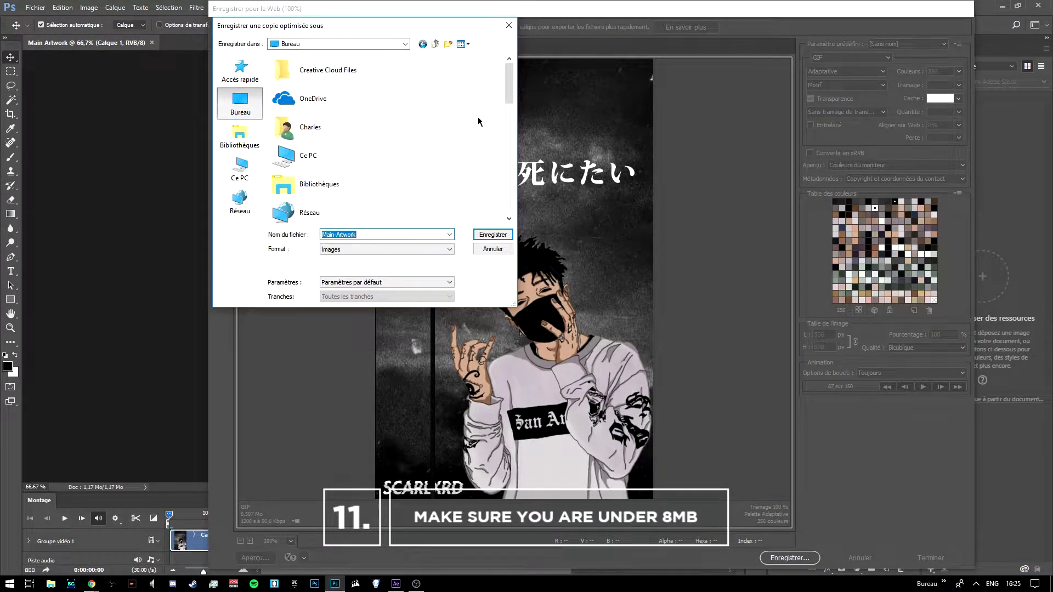
pyautogui.scroll(-5, 330, 138)
pyautogui.doubleClick(296, 189)
pyautogui.scroll(-5, 308, 198)
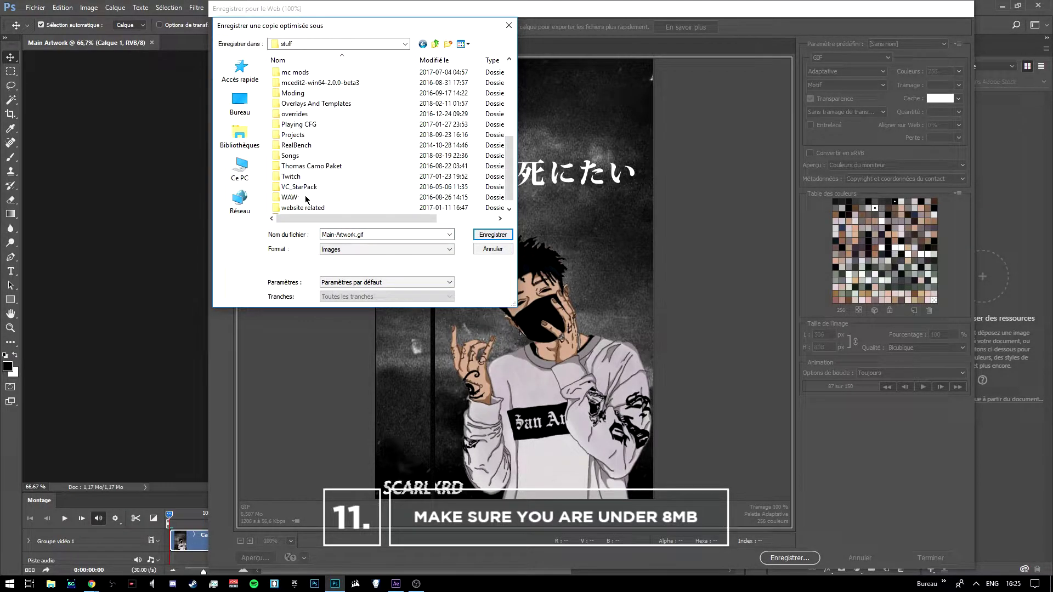
pyautogui.doubleClick(307, 135)
pyautogui.scroll(-1, 327, 154)
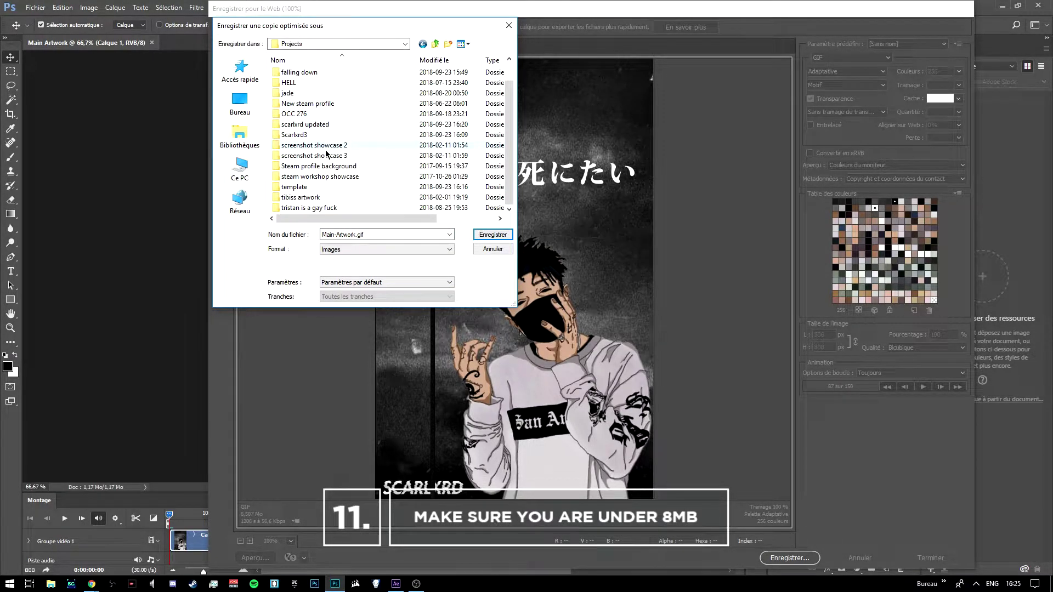
pyautogui.doubleClick(305, 124)
# - Create a folder named rendered versions inside scarlxrd updated and save Main-Artwork.gif in it
pyautogui.rightClick(330, 174)
pyautogui.moveTo(378, 310)
pyautogui.click(532, 316)
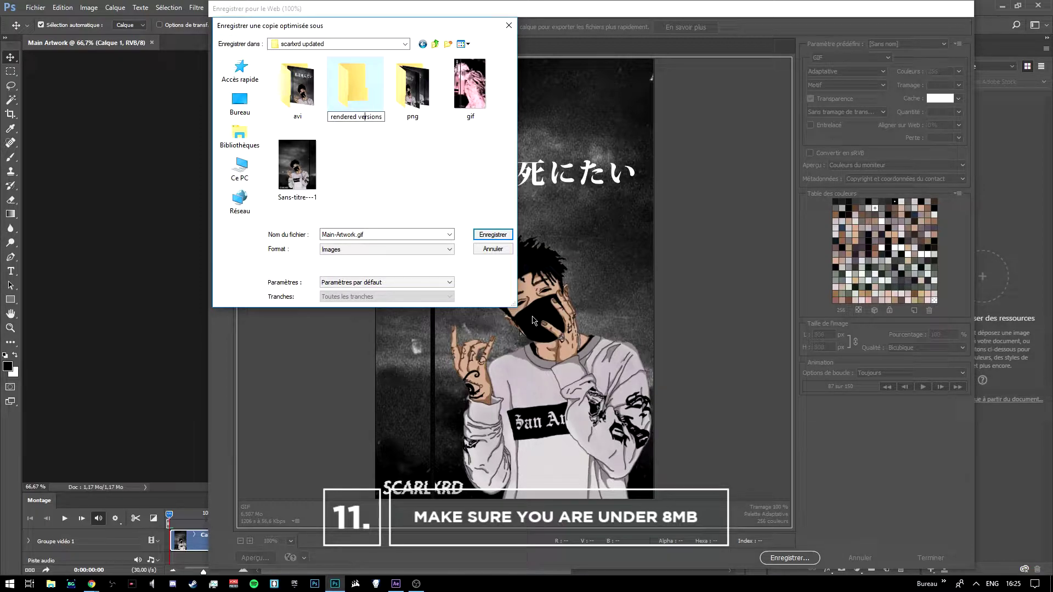
pyautogui.press('Return')
pyautogui.doubleClick(354, 88)
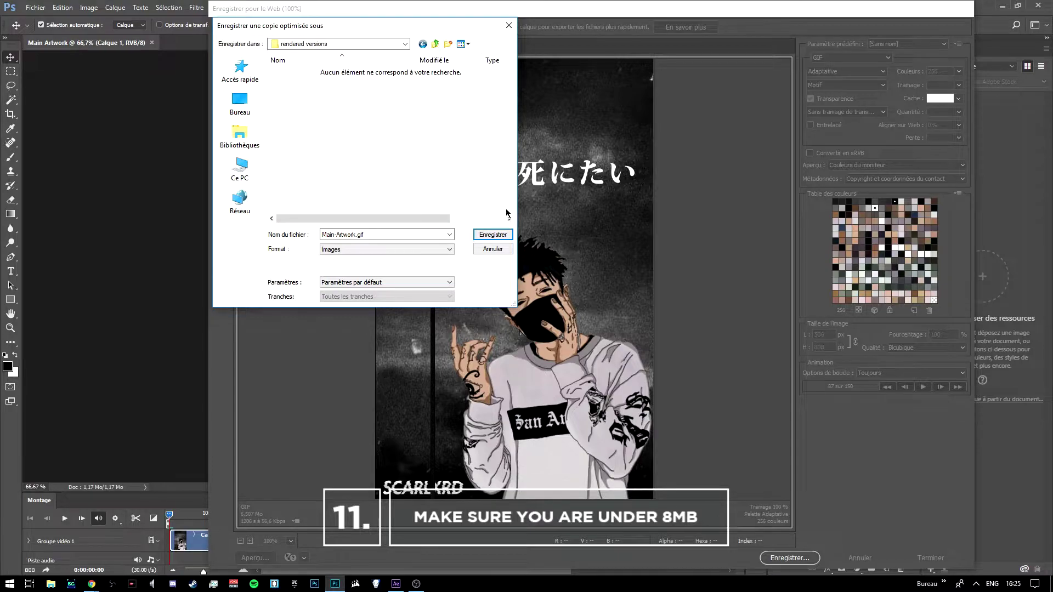
pyautogui.click(492, 236)
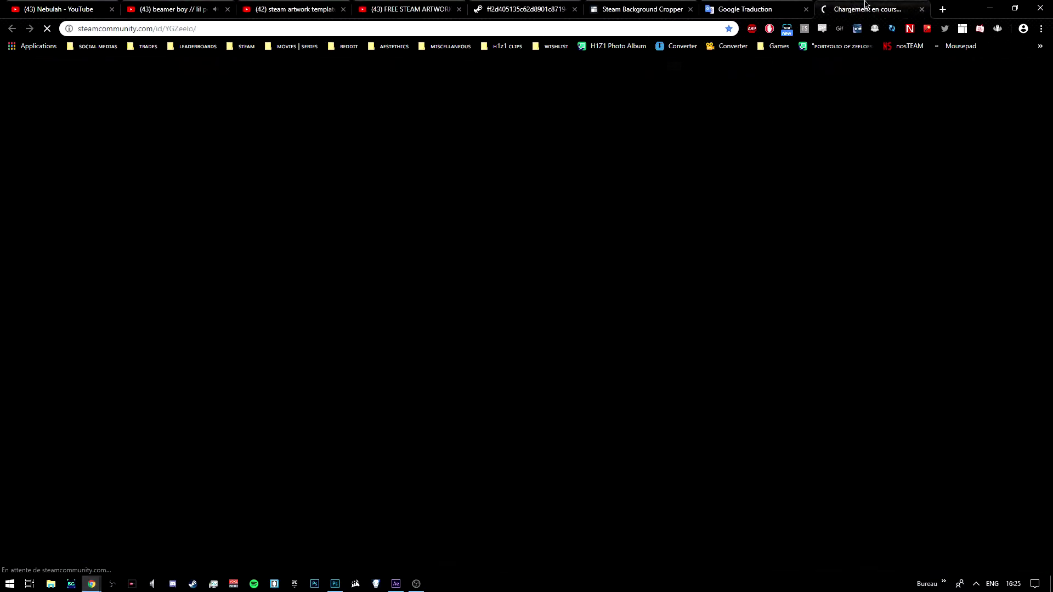
# - On the Steam profile in the browser, go to the Artworks page and start a new artwork upload
pyautogui.scroll(-2, 645, 413)
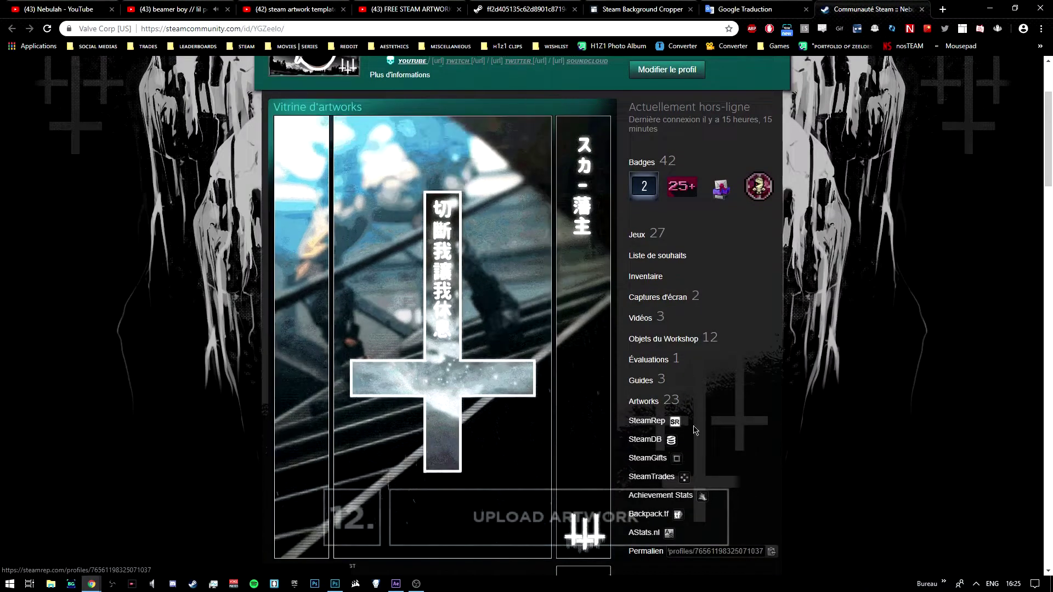
pyautogui.click(649, 404)
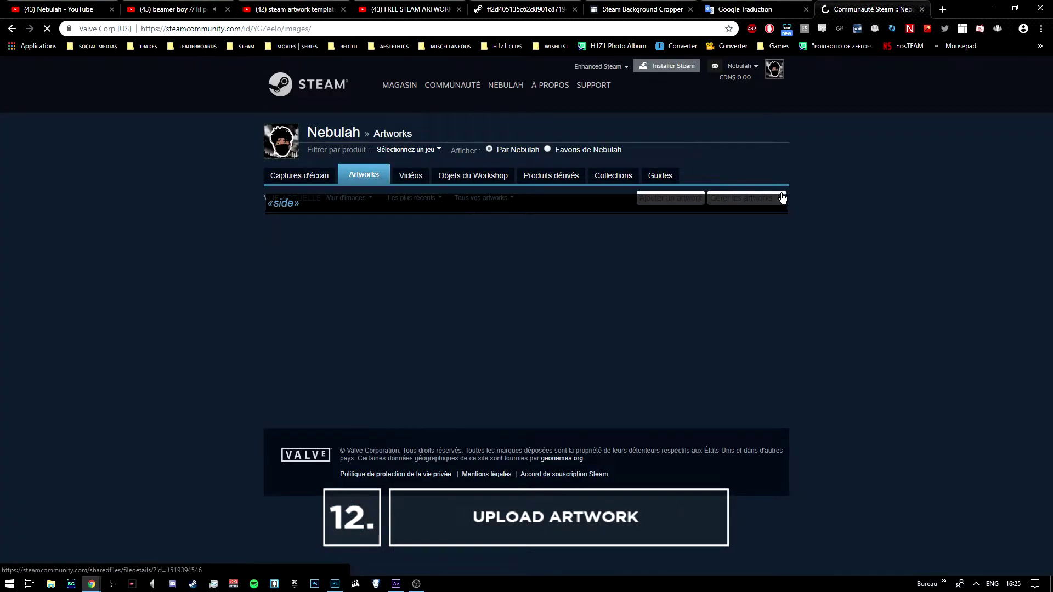
pyautogui.click(683, 197)
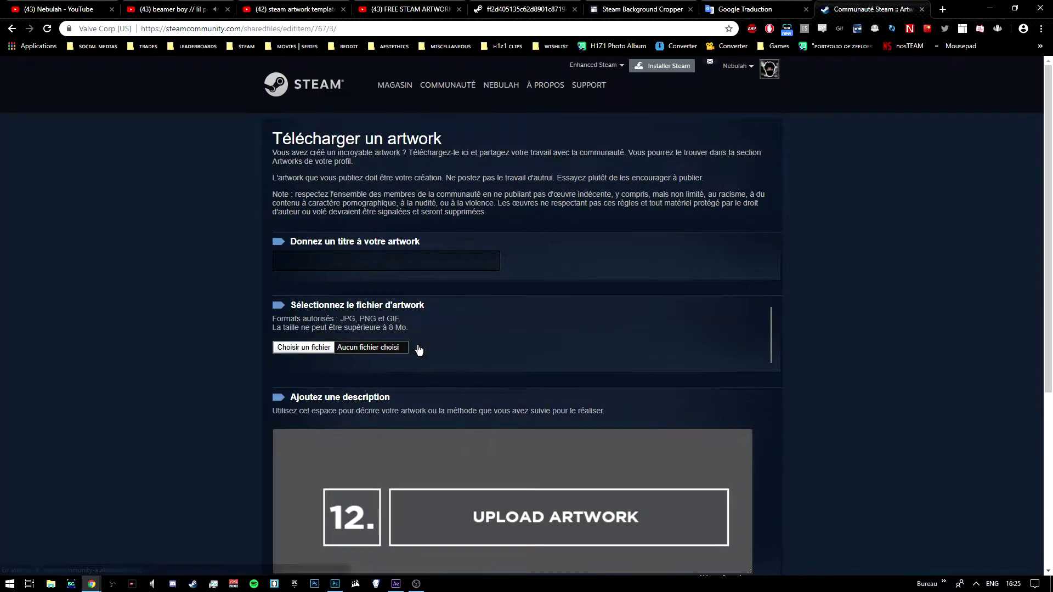
# - Choose Main-Artwork.gif from the rendered versions folder in scarlxrd updated as the artwork file
pyautogui.click(303, 347)
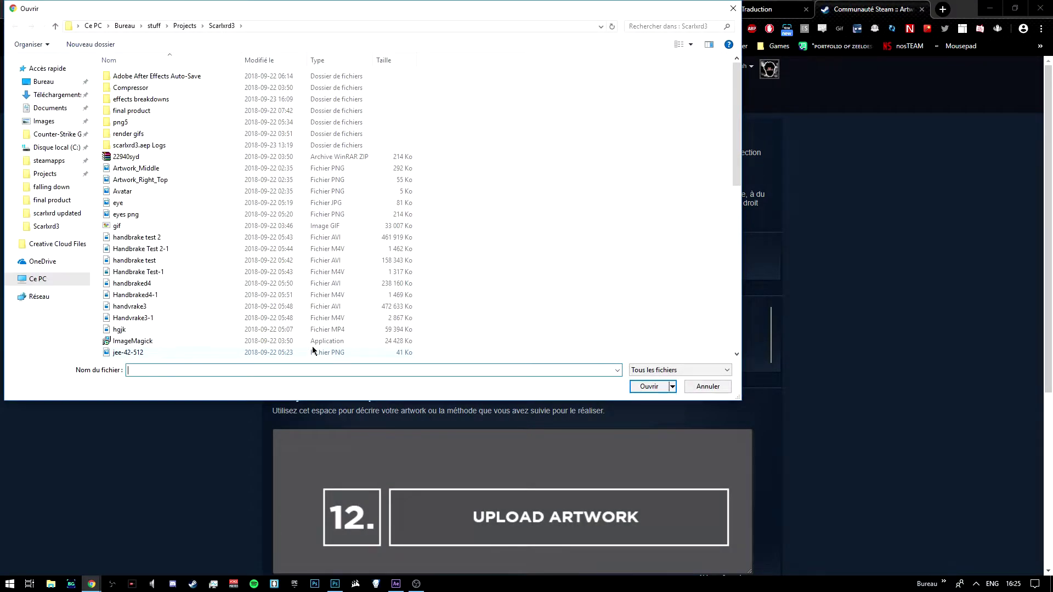
pyautogui.click(186, 26)
pyautogui.doubleClick(571, 88)
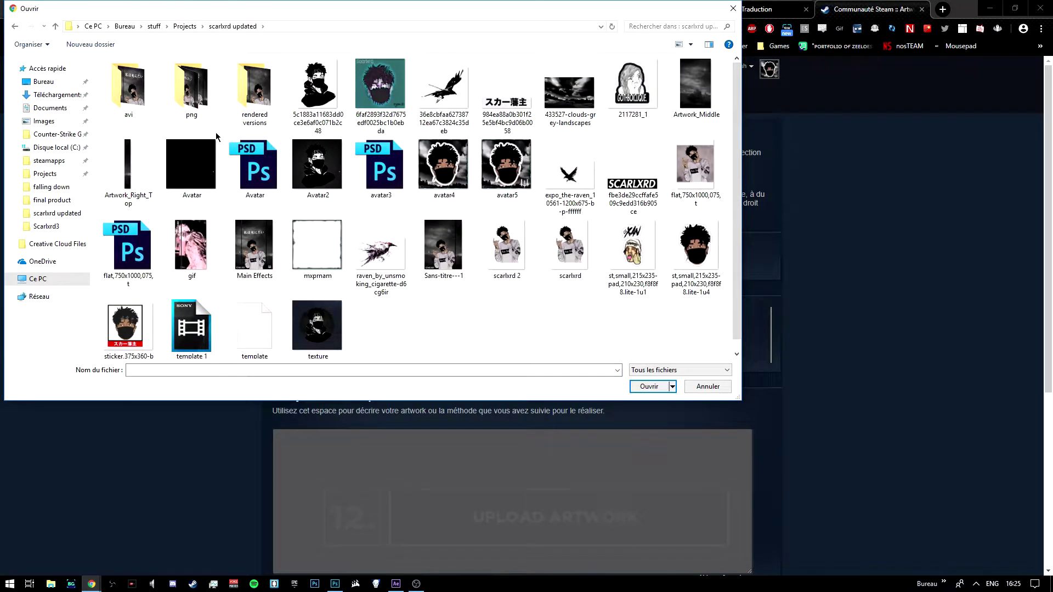
pyautogui.doubleClick(255, 90)
pyautogui.doubleClick(147, 96)
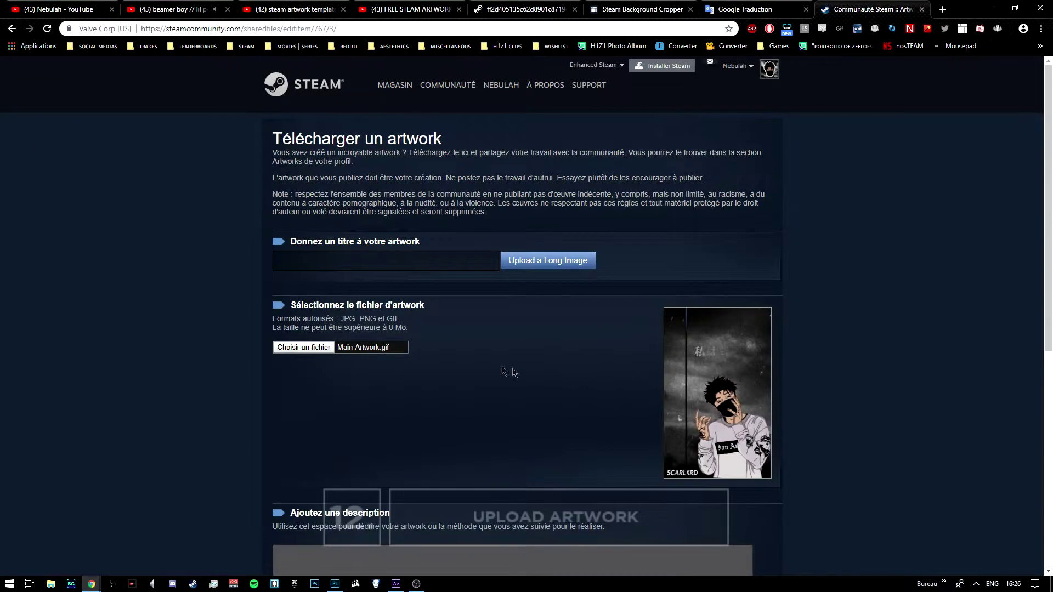
# - Title the artwork Scarlxrd, submit the upload and look over the published artwork page
pyautogui.click(369, 257)
pyautogui.write('S')
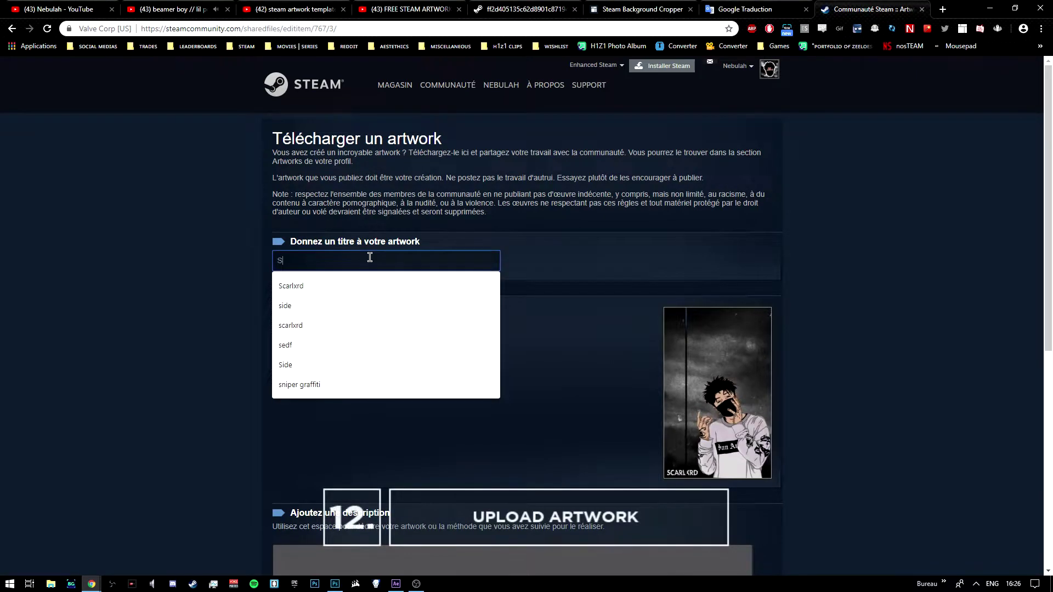
pyautogui.write('carlxrd')
pyautogui.scroll(-7, 370, 258)
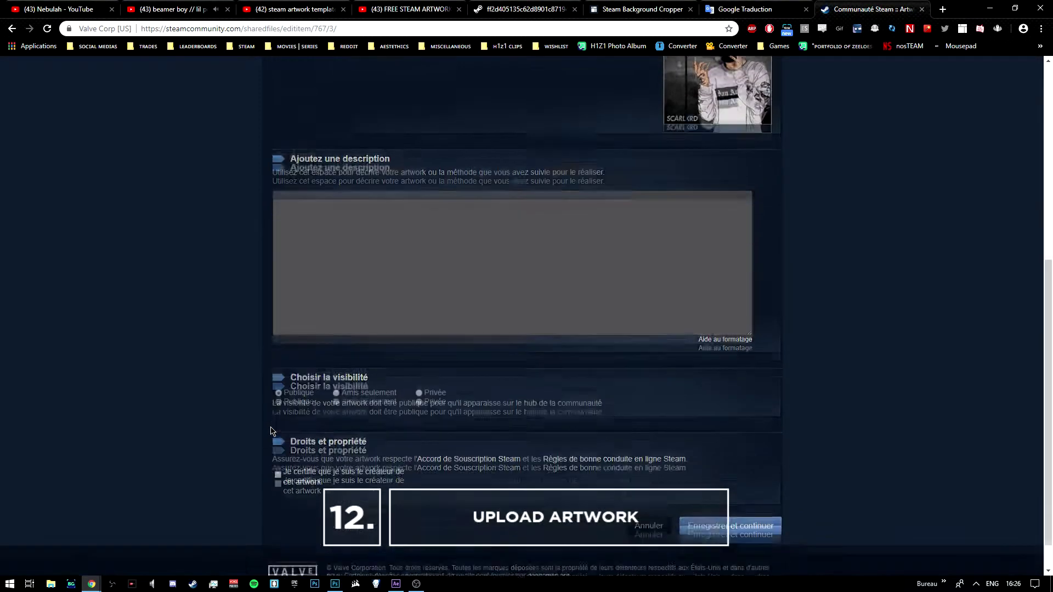
pyautogui.click(757, 509)
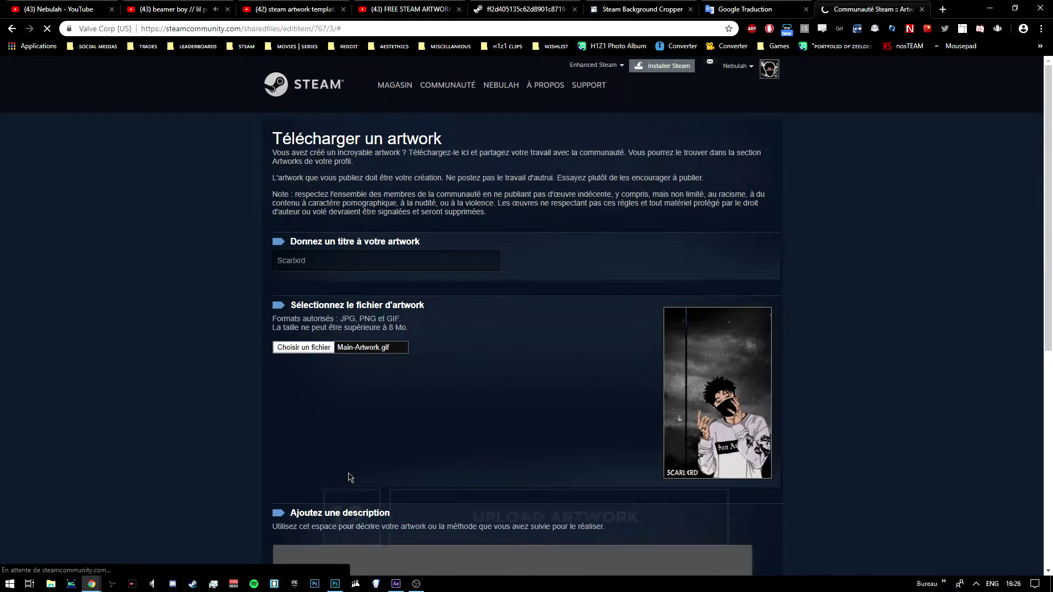
pyautogui.scroll(-2, 531, 460)
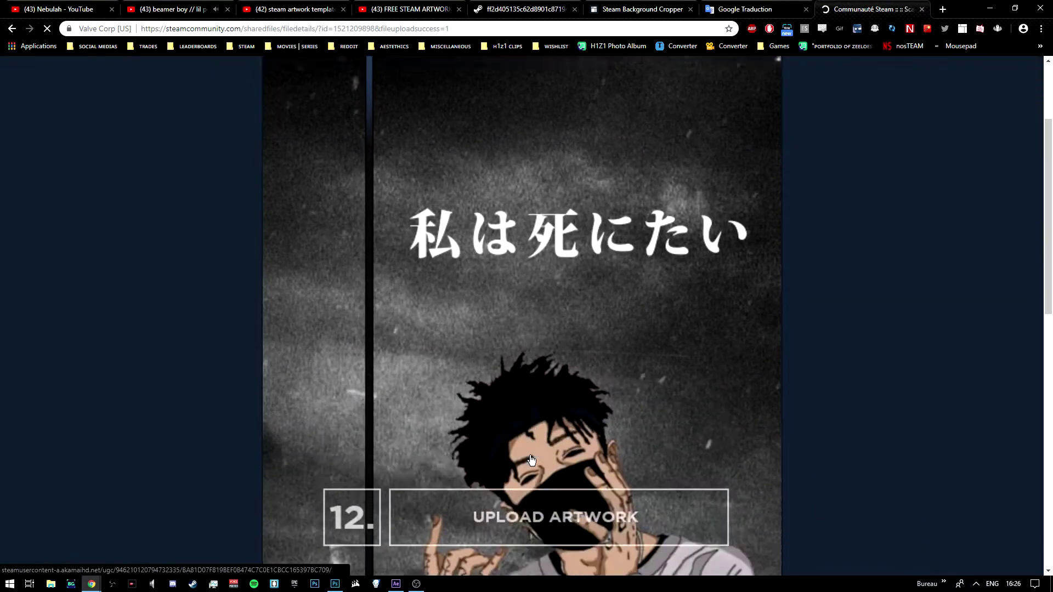
pyautogui.scroll(-3, 532, 459)
pyautogui.scroll(6, 768, 147)
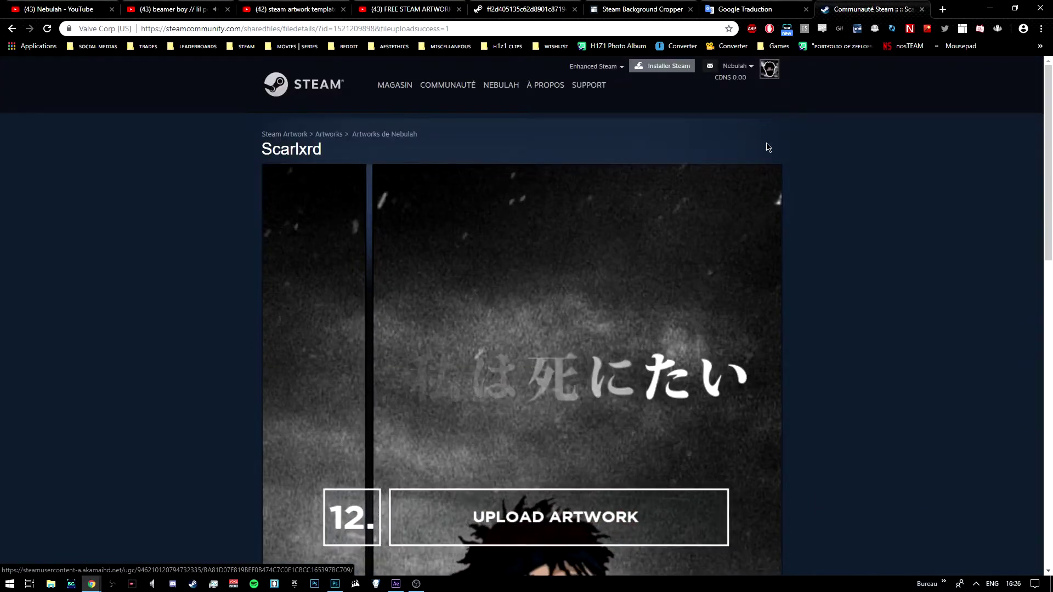
# - Edit the Steam profile and replace the artwork showcase's main image with the newly uploaded Scarlxrd artwork
pyautogui.click(773, 73)
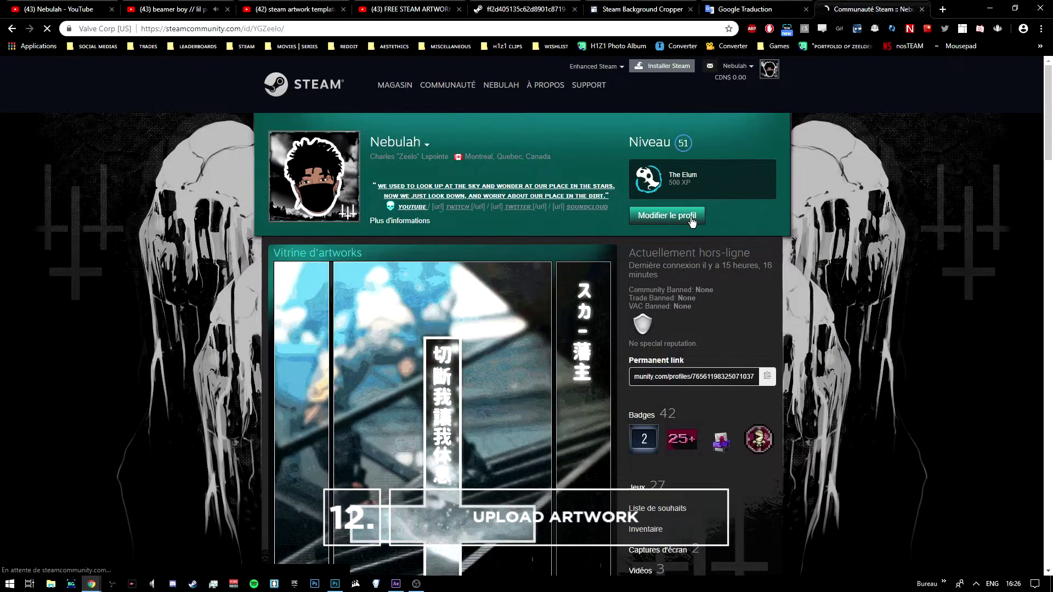
pyautogui.click(693, 219)
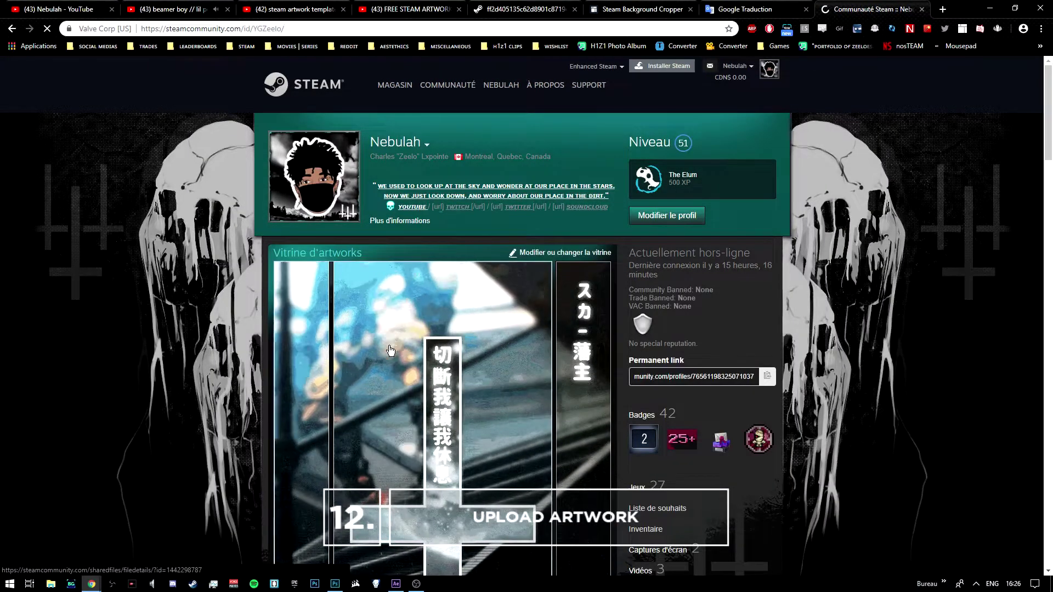
pyautogui.scroll(-10, 285, 368)
pyautogui.scroll(-5, 281, 365)
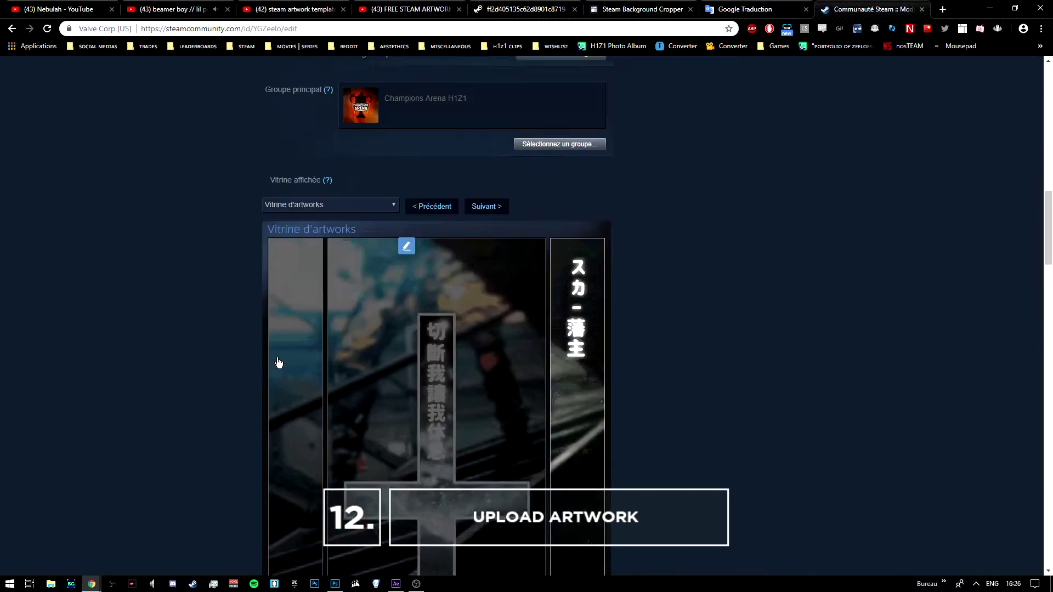
pyautogui.click(347, 332)
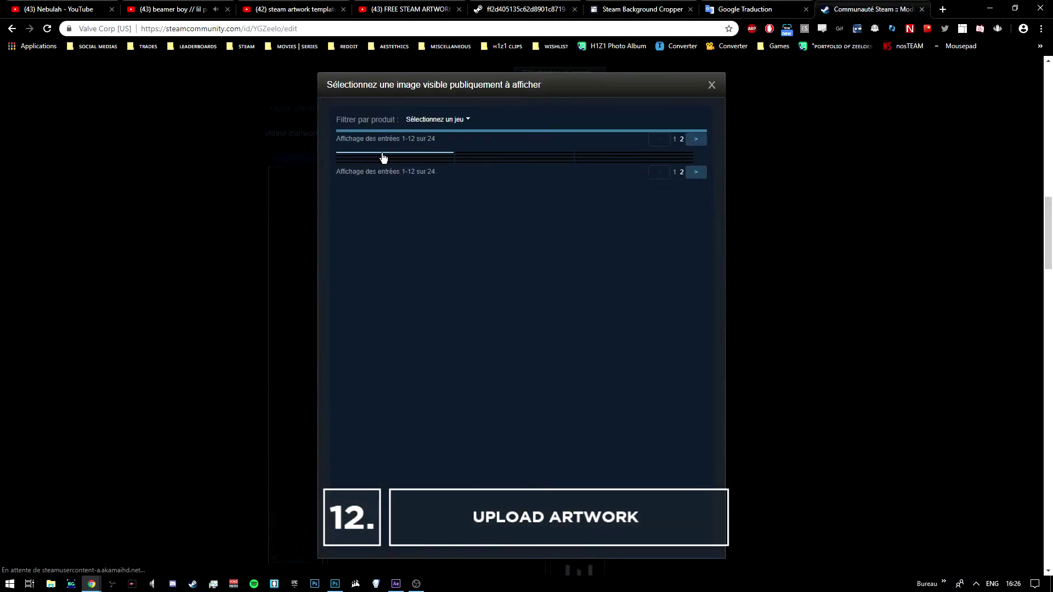
pyautogui.click(368, 159)
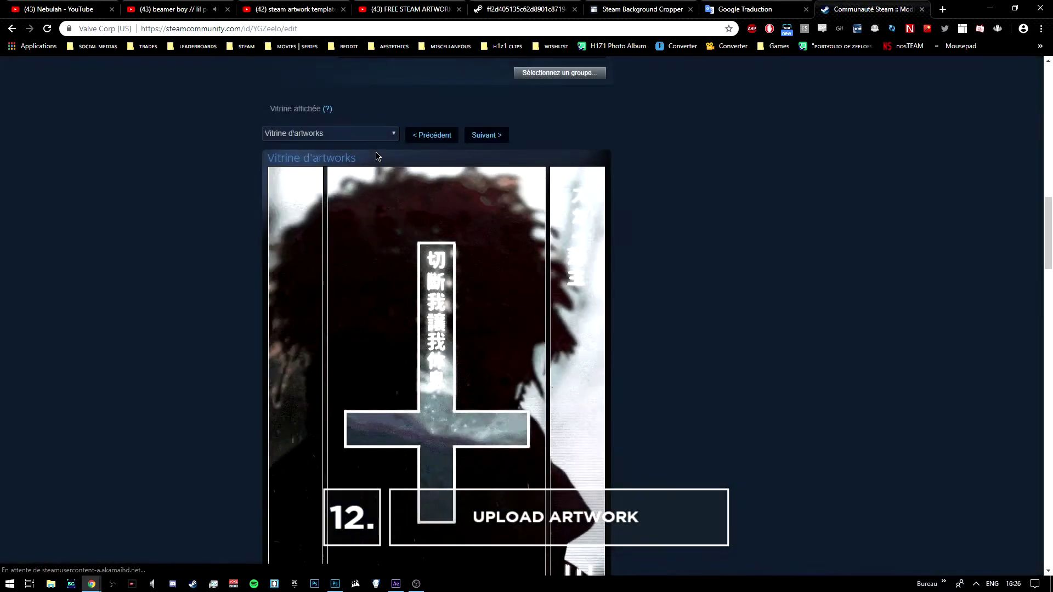
# - Save the profile changes and return to the profile page to view the artwork showcase
pyautogui.scroll(-1, 171, 274)
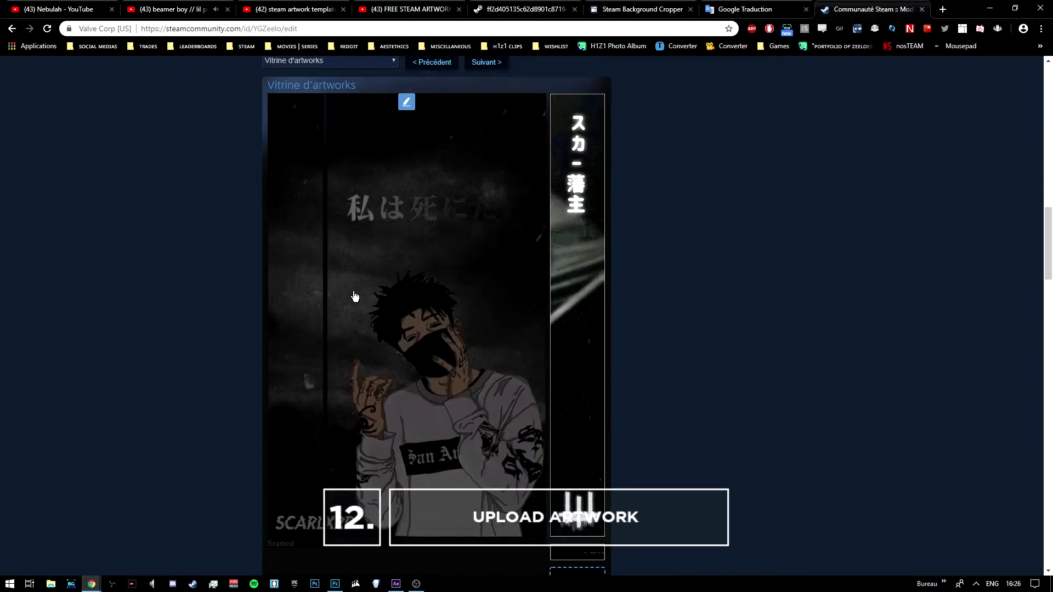
pyautogui.scroll(-9, 195, 365)
pyautogui.scroll(-10, 195, 364)
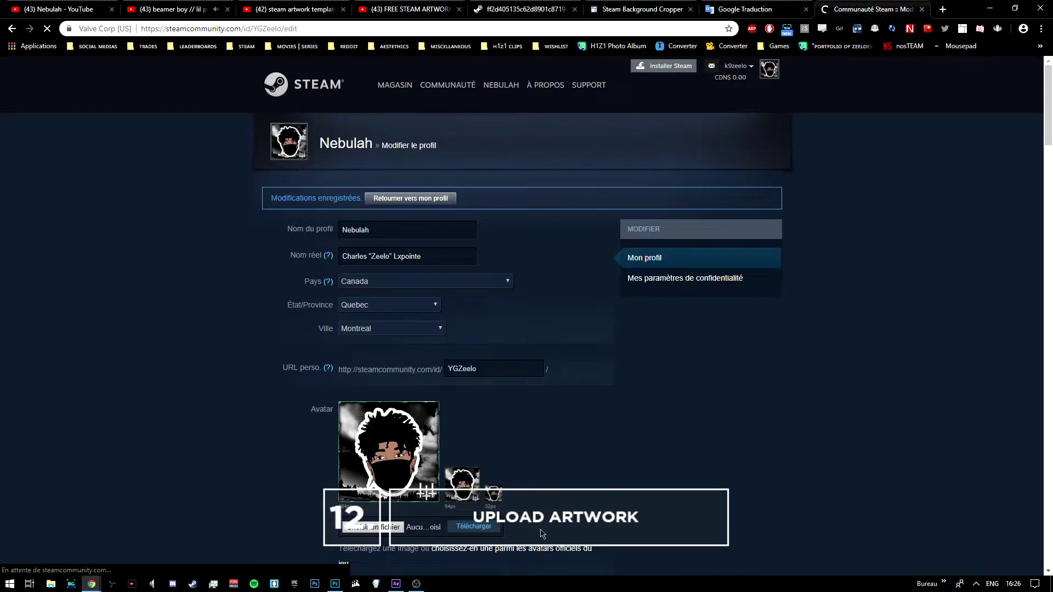
pyautogui.click(353, 144)
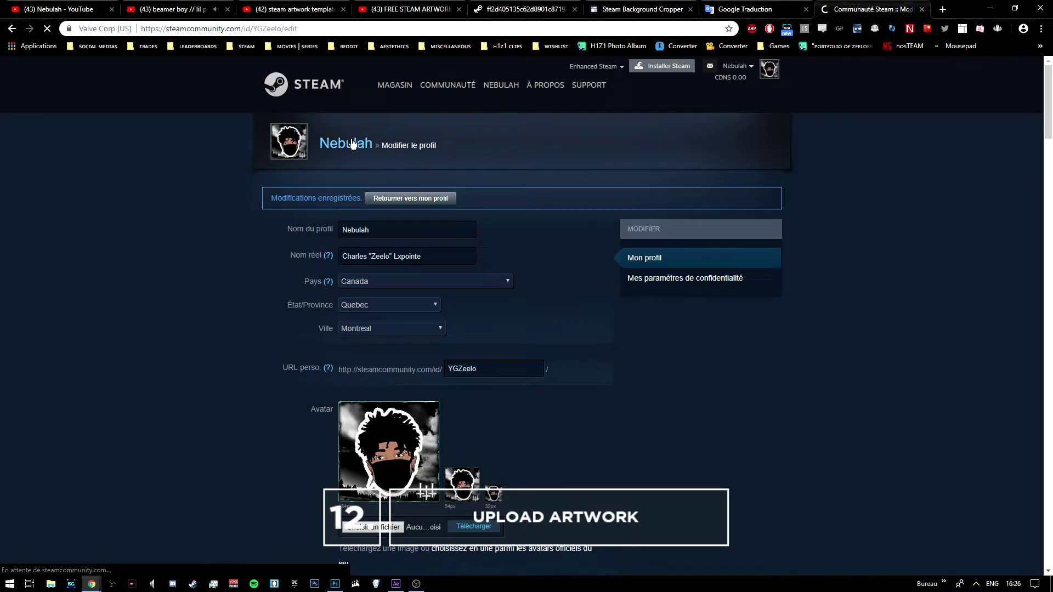
pyautogui.scroll(-1, 245, 303)
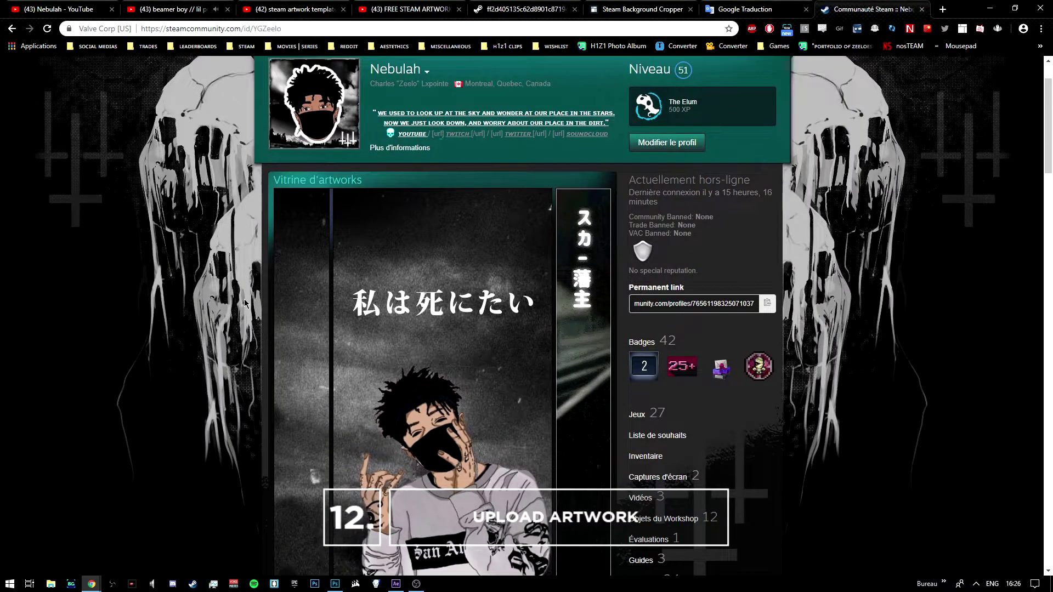
pyautogui.scroll(-1, 245, 304)
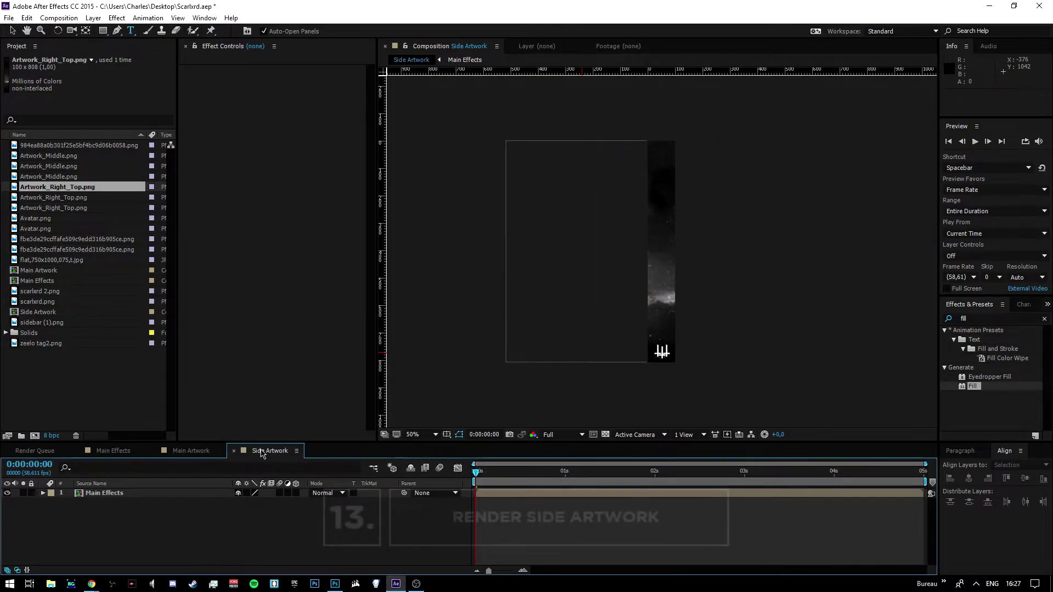
# - Queue the Side Artwork composition, output it as Side Artwork.avi in the avi folder, set 30 fps and render it
pyautogui.click(70, 19)
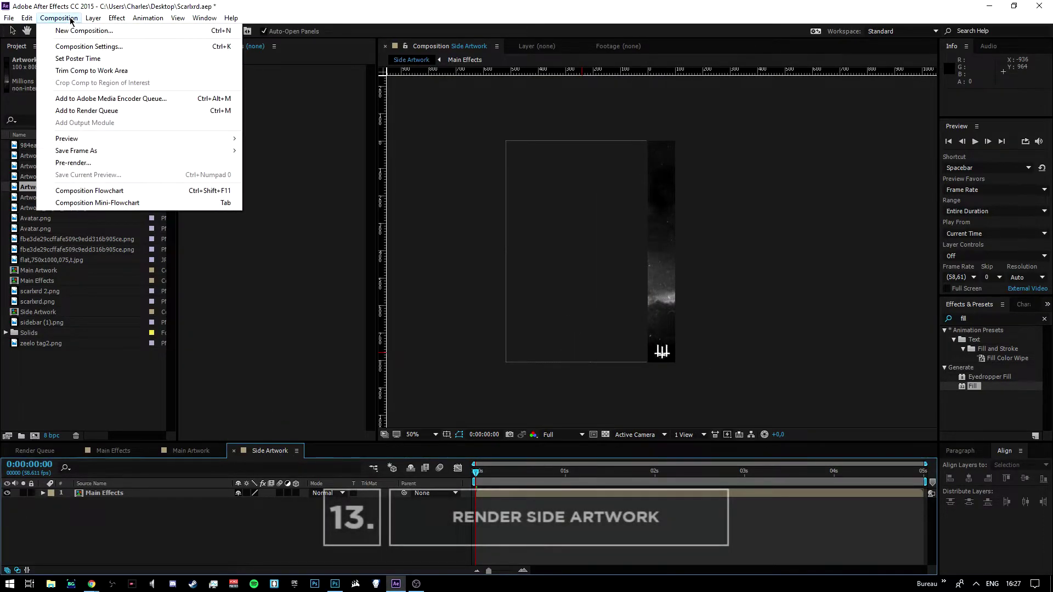
pyautogui.click(87, 110)
pyautogui.click(275, 525)
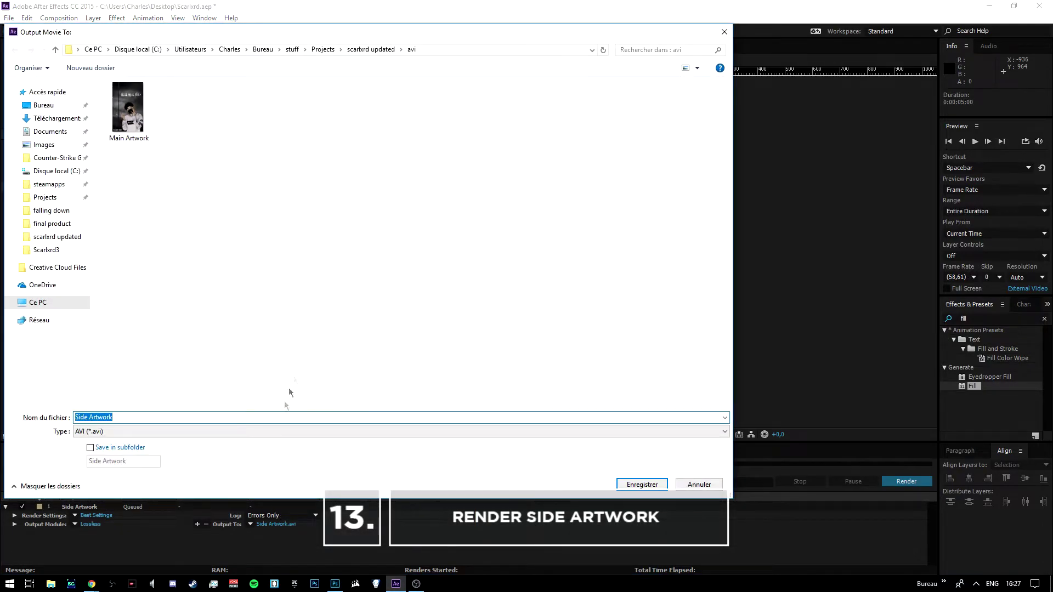
pyautogui.click(641, 484)
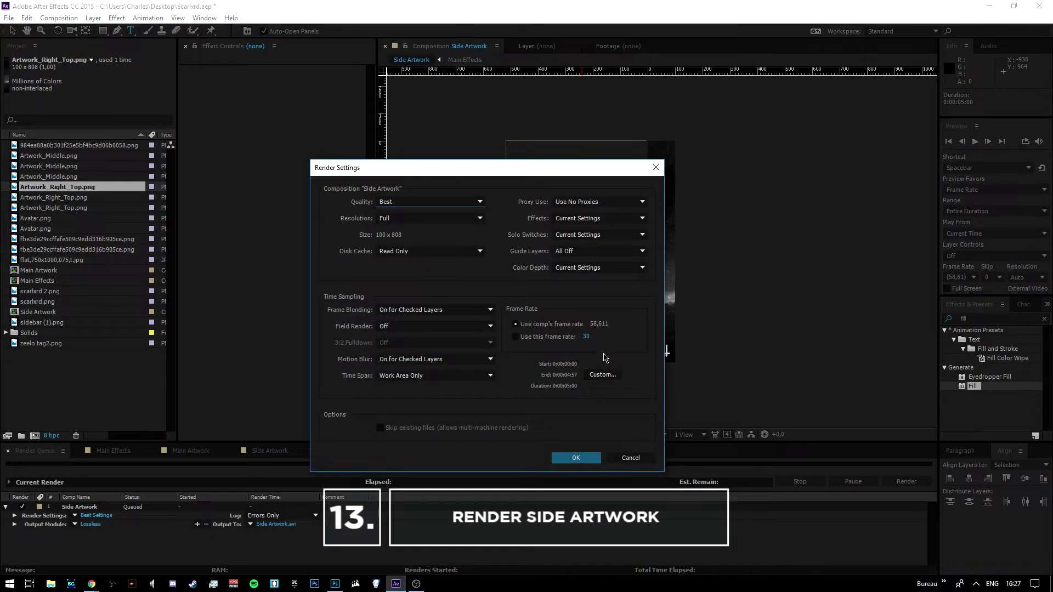
pyautogui.click(576, 457)
pyautogui.click(894, 482)
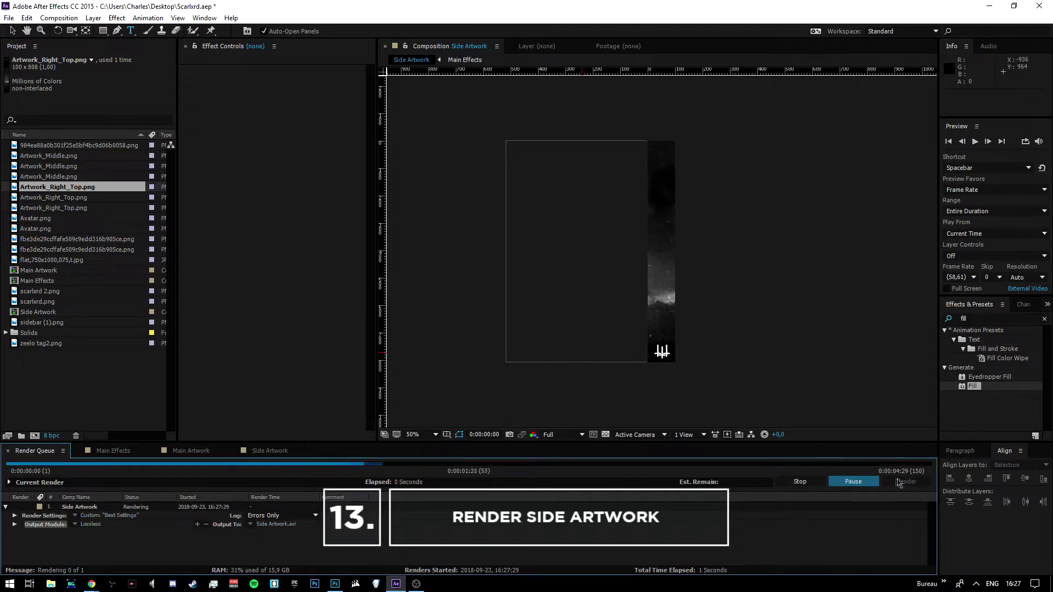
# - Switch to Photoshop, open Side Artwork.avi and close the main artwork document without saving
pyautogui.click(335, 584)
pyautogui.click(35, 7)
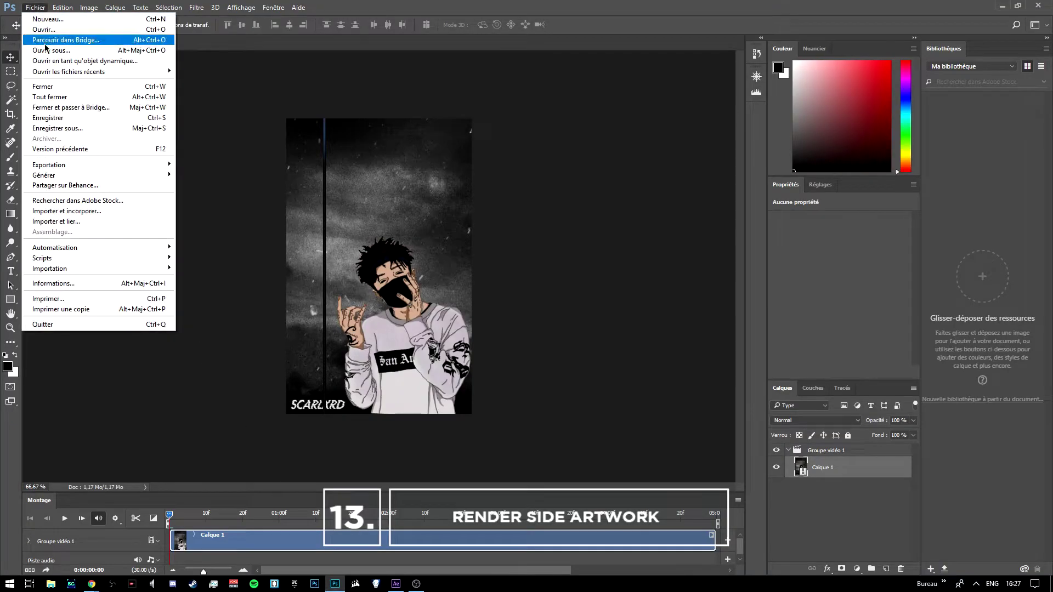
pyautogui.click(44, 29)
pyautogui.doubleClick(189, 91)
pyautogui.click(157, 44)
pyautogui.click(529, 219)
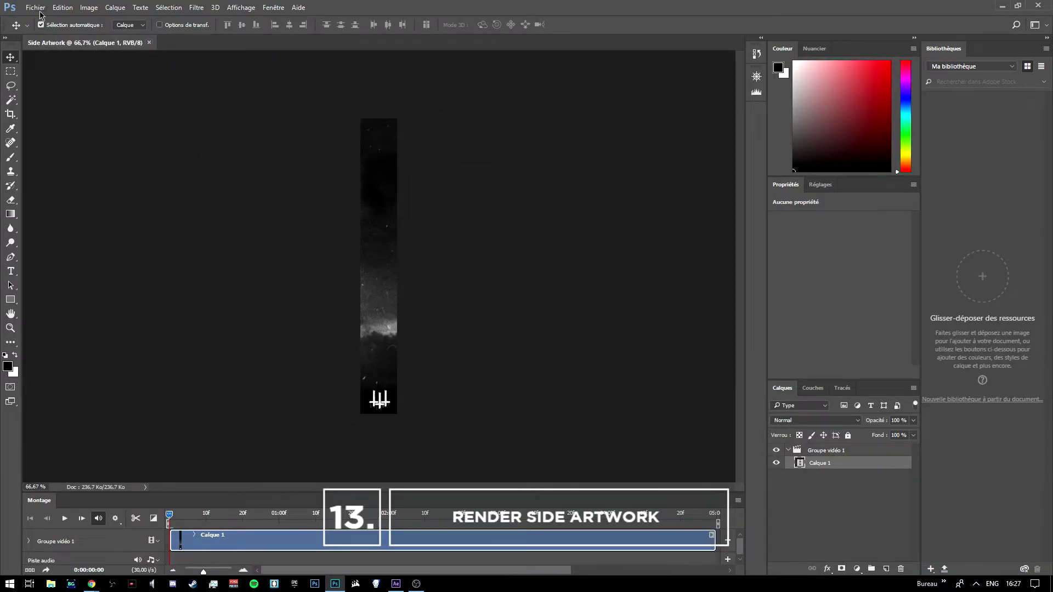
# - Save the side artwork for the web as the GIF Side-Artwork in rendered versions, and close the document without saving
pyautogui.click(35, 7)
pyautogui.moveTo(110, 164)
pyautogui.click(241, 205)
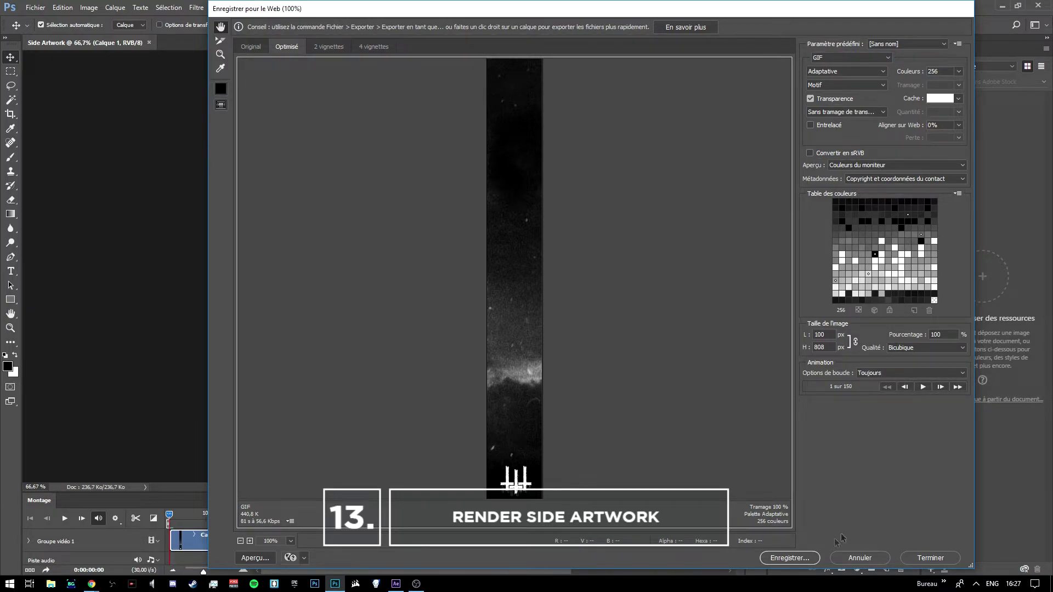
pyautogui.click(797, 562)
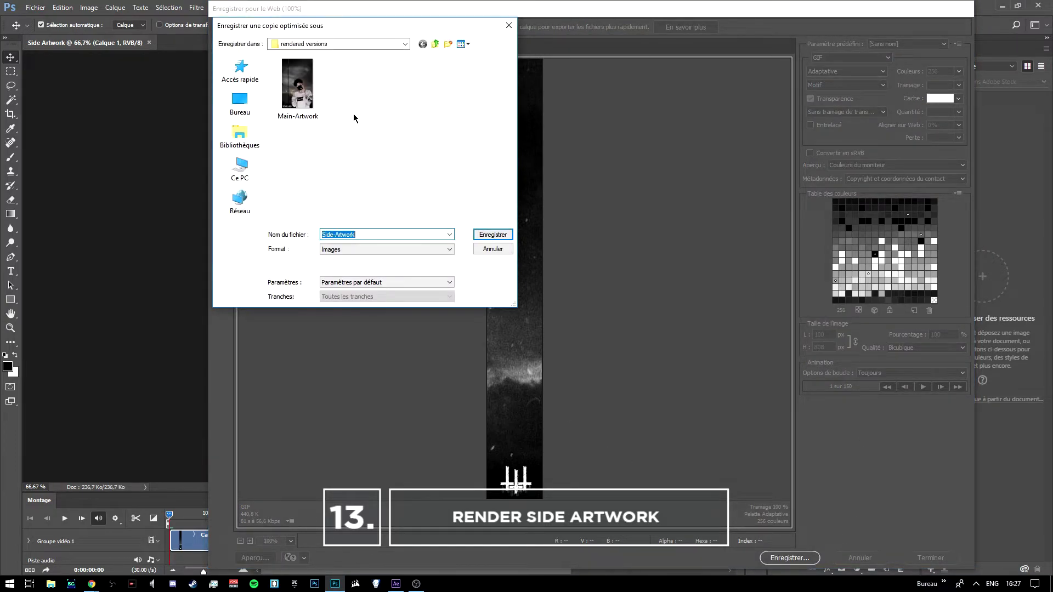
pyautogui.click(493, 234)
pyautogui.hotkey('ctrl', 'q')
pyautogui.click(526, 223)
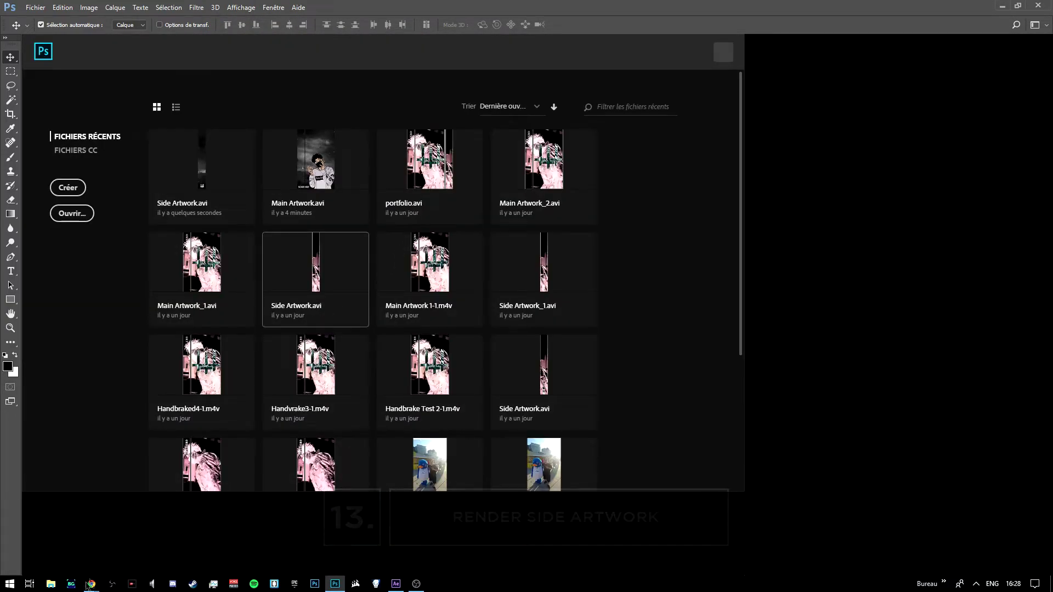
# - Switch to the Steam profile in Chrome, start a new artwork upload and choose Side-Artwork.gif as its file
pyautogui.moveTo(92, 584)
pyautogui.click(67, 560)
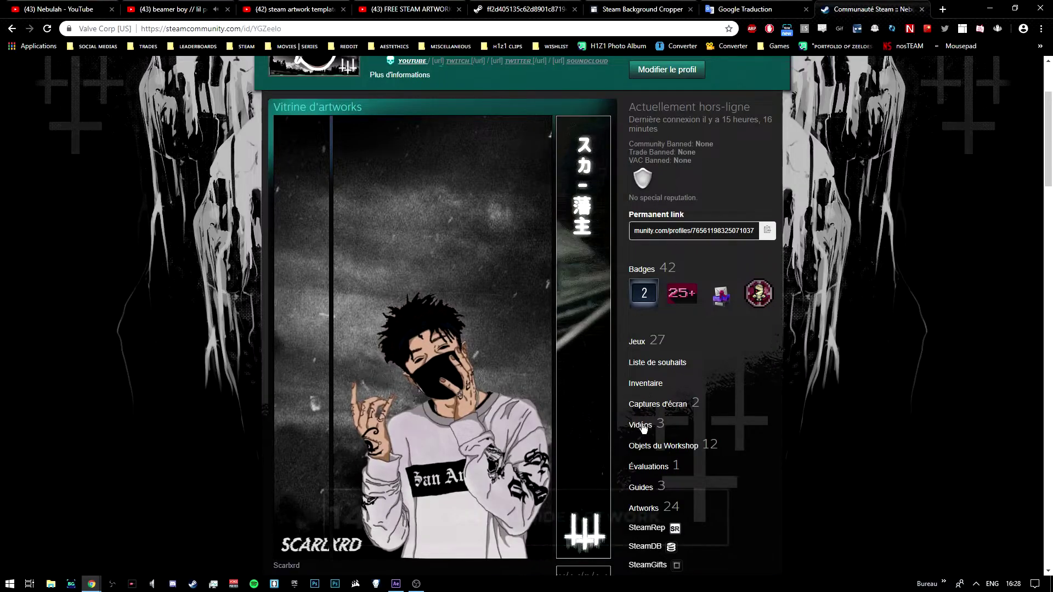
pyautogui.click(643, 509)
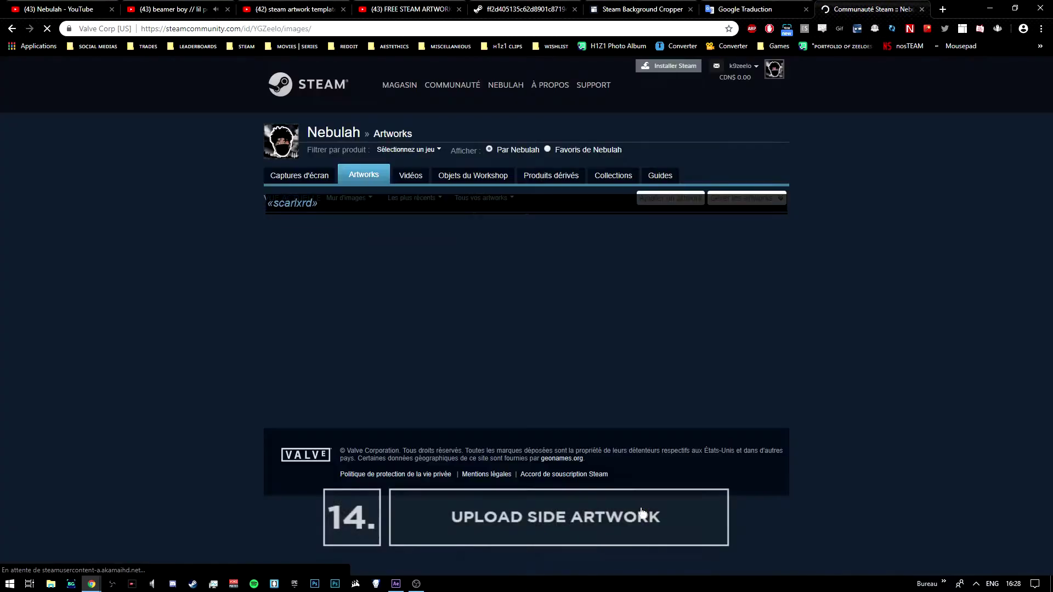
pyautogui.click(680, 197)
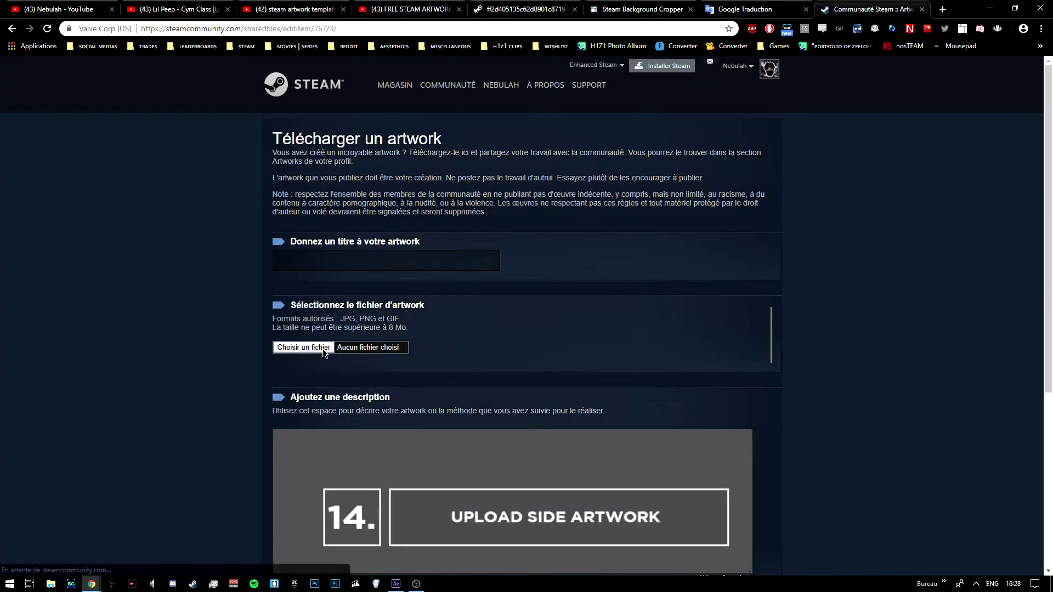
pyautogui.click(305, 350)
pyautogui.click(192, 110)
pyautogui.click(647, 386)
# - Title the artwork Side, apply the long image option, and certify and submit the upload
pyautogui.click(378, 267)
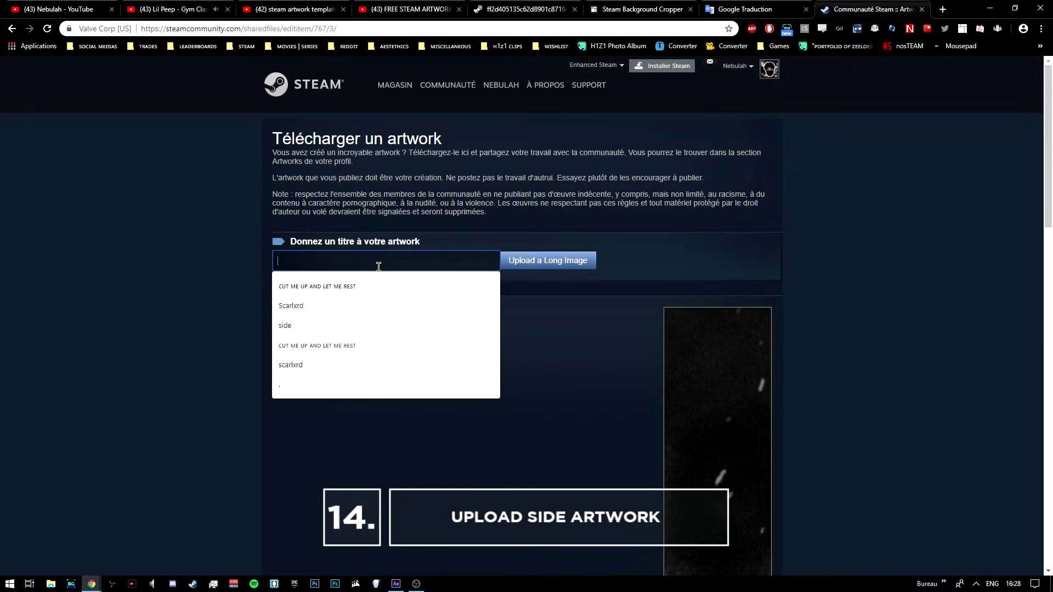
pyautogui.write('Side')
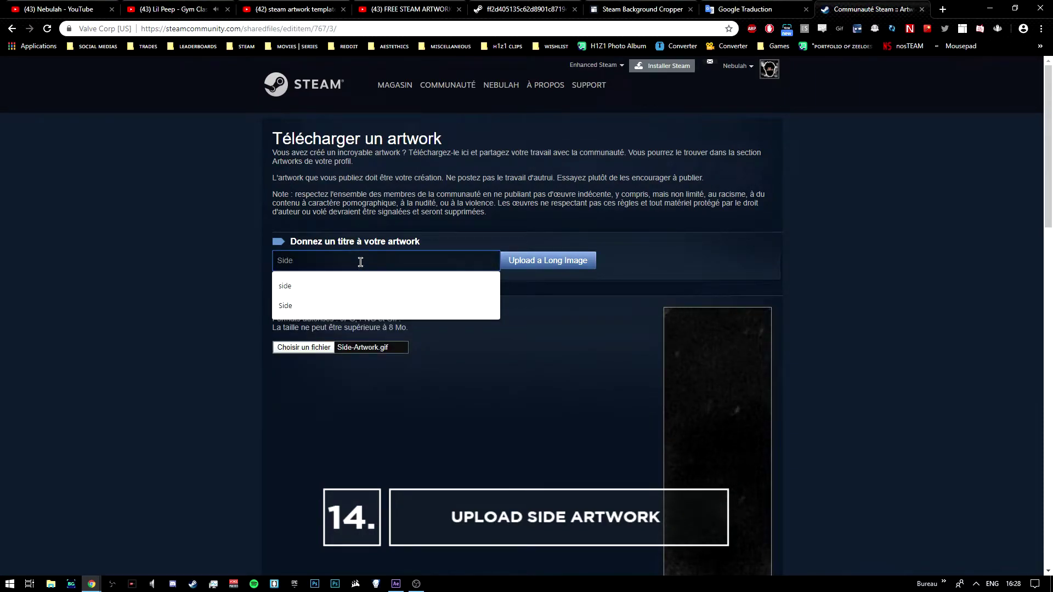
pyautogui.click(576, 261)
pyautogui.scroll(-7, 517, 403)
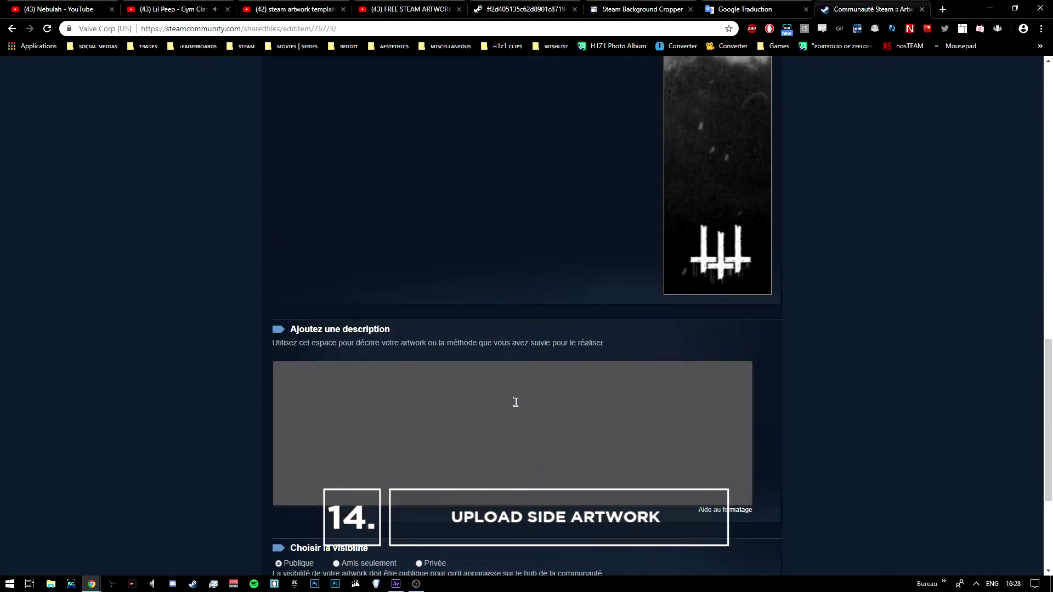
pyautogui.scroll(-4, 516, 402)
pyautogui.click(303, 447)
pyautogui.click(728, 488)
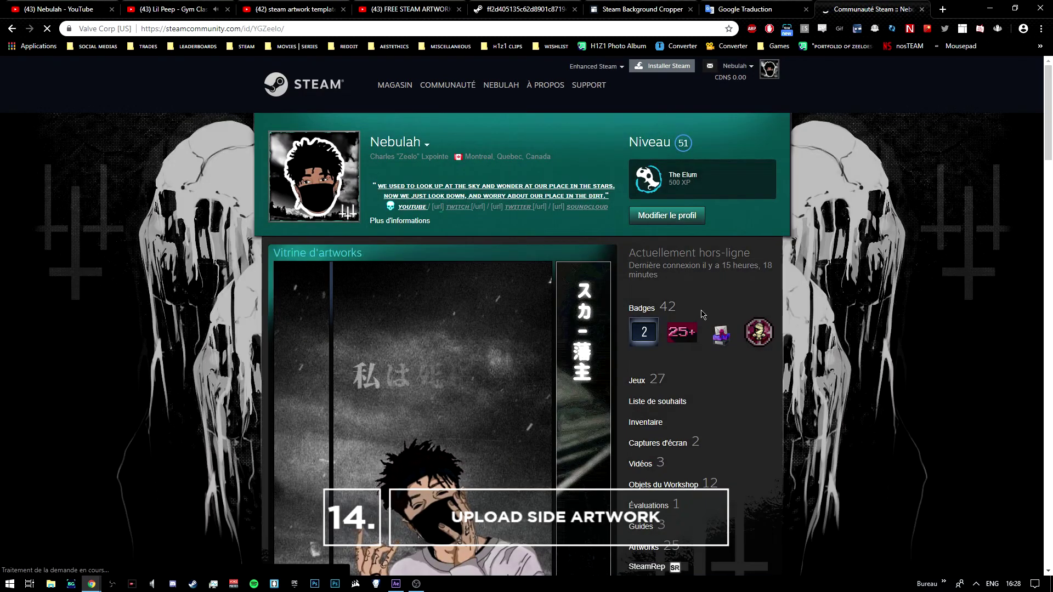
# - Edit the Steam profile and replace the artwork showcase's side image with the newly uploaded Side artwork
pyautogui.click(684, 226)
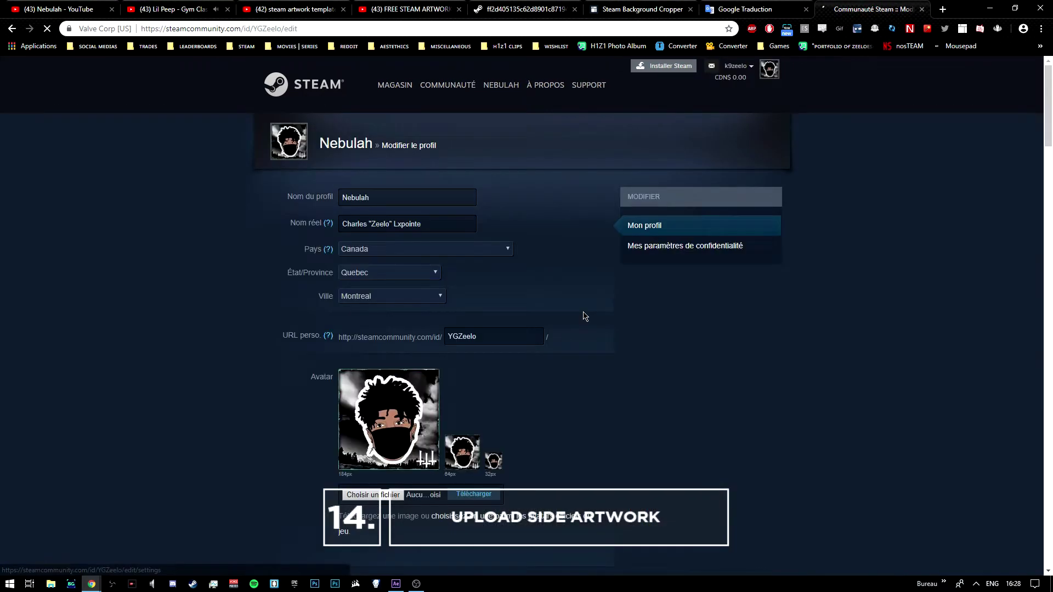
pyautogui.scroll(-8, 583, 313)
pyautogui.scroll(-3, 565, 347)
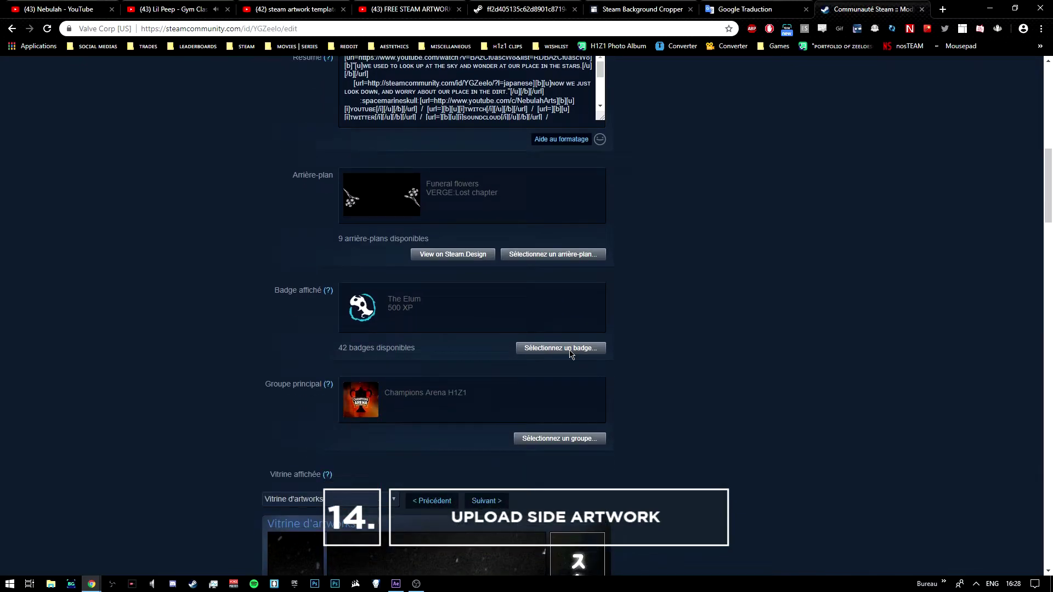
pyautogui.scroll(-10, 751, 384)
pyautogui.click(583, 270)
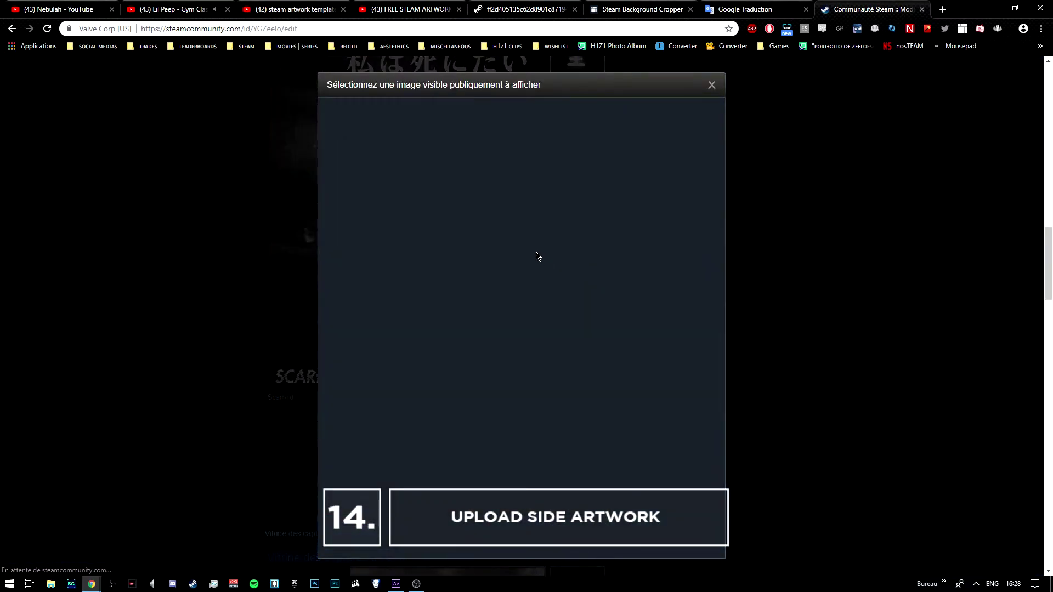
pyautogui.click(385, 158)
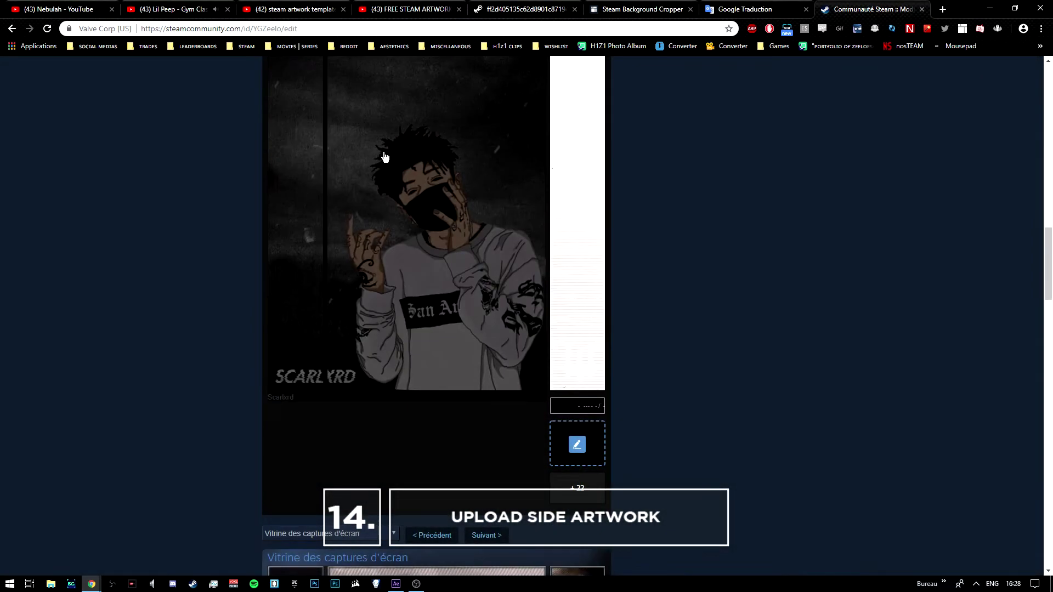
pyautogui.scroll(3, 236, 318)
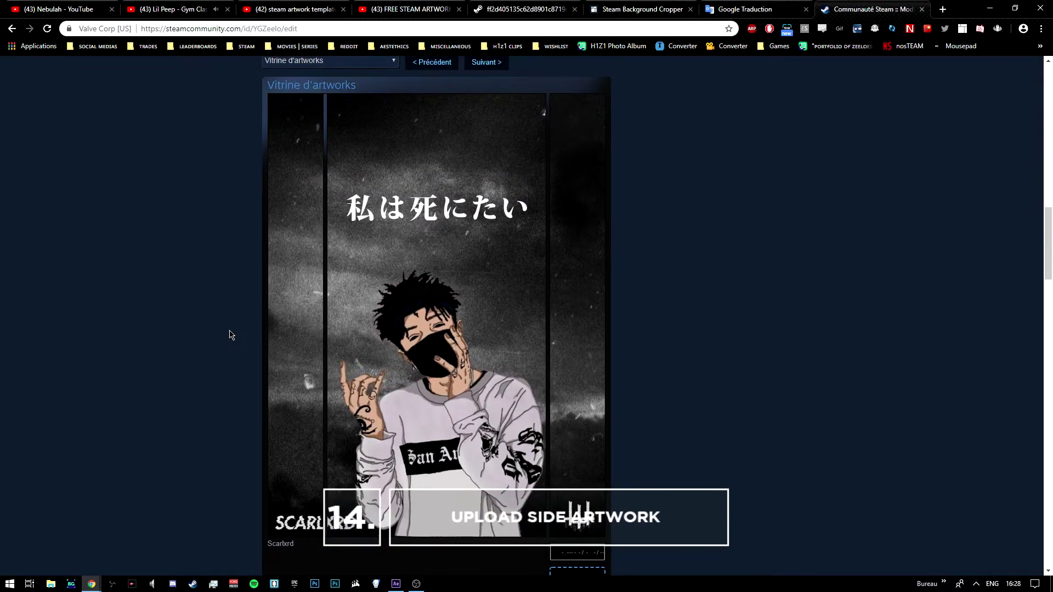
# - Save the edited profile and return to its page to view the completed artwork showcase
pyautogui.scroll(-10, 230, 340)
pyautogui.scroll(-15, 235, 351)
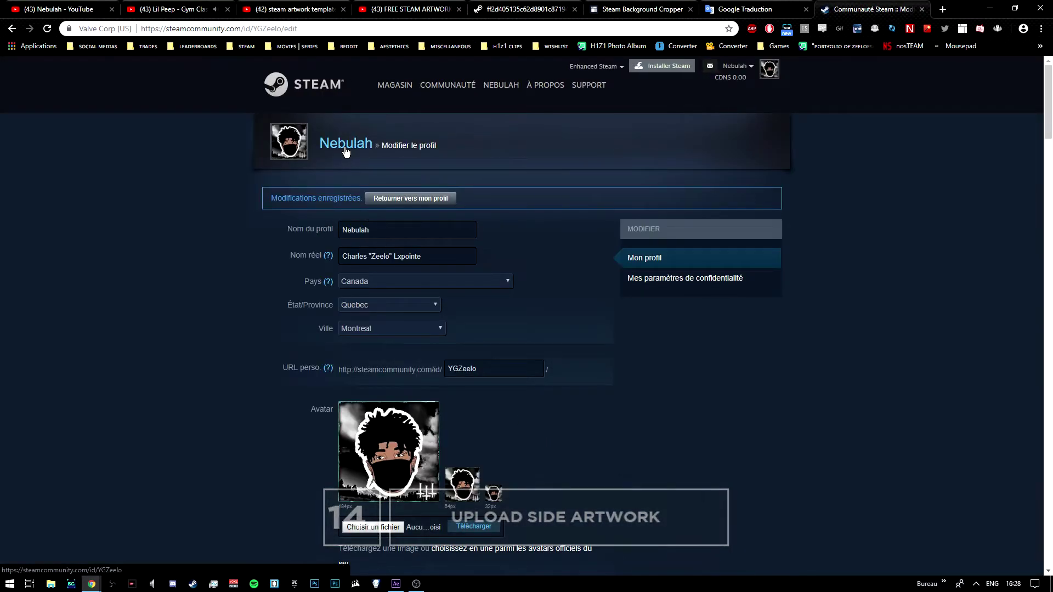
pyautogui.click(345, 143)
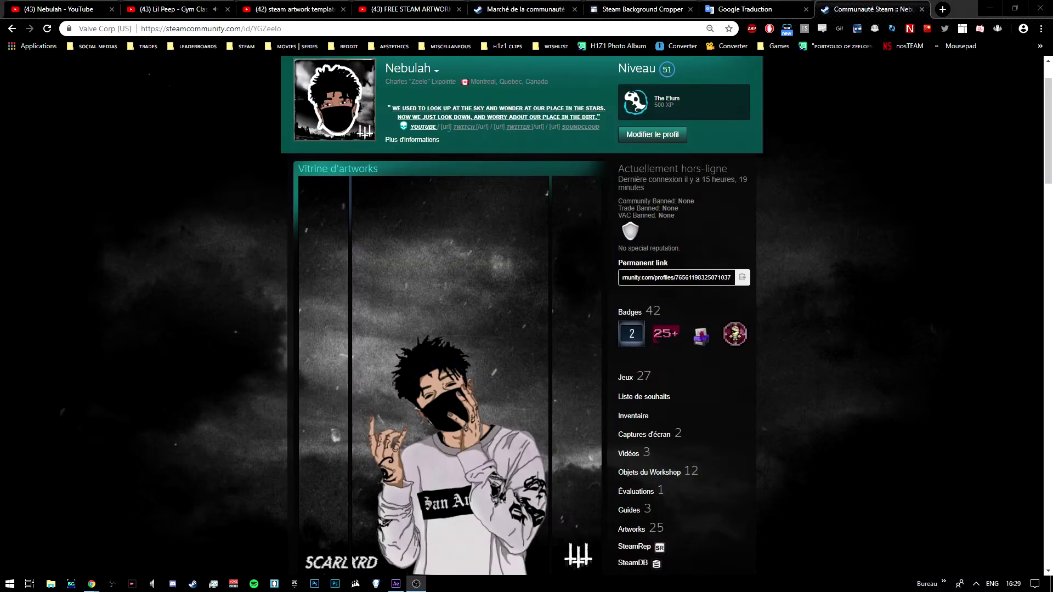